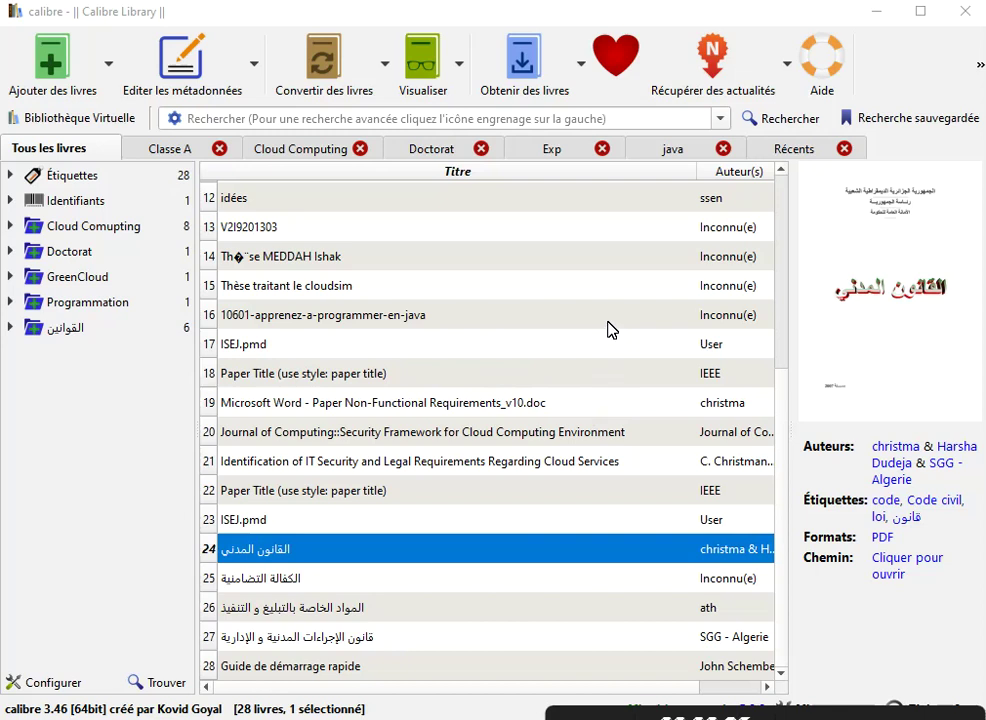
- Add "Cloud Security Ecosystem for Data Security and Privacy.pdf" from the Articles folder to the library
{"action": "left_click", "coordinate": [57, 77]}
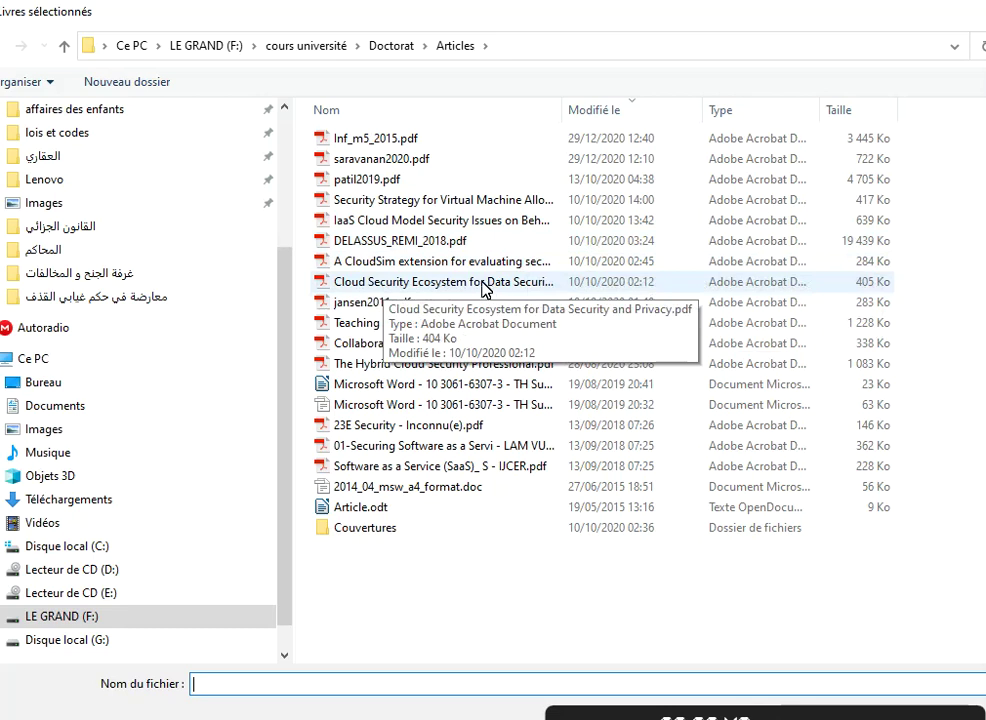
{"action": "left_click", "coordinate": [483, 285]}
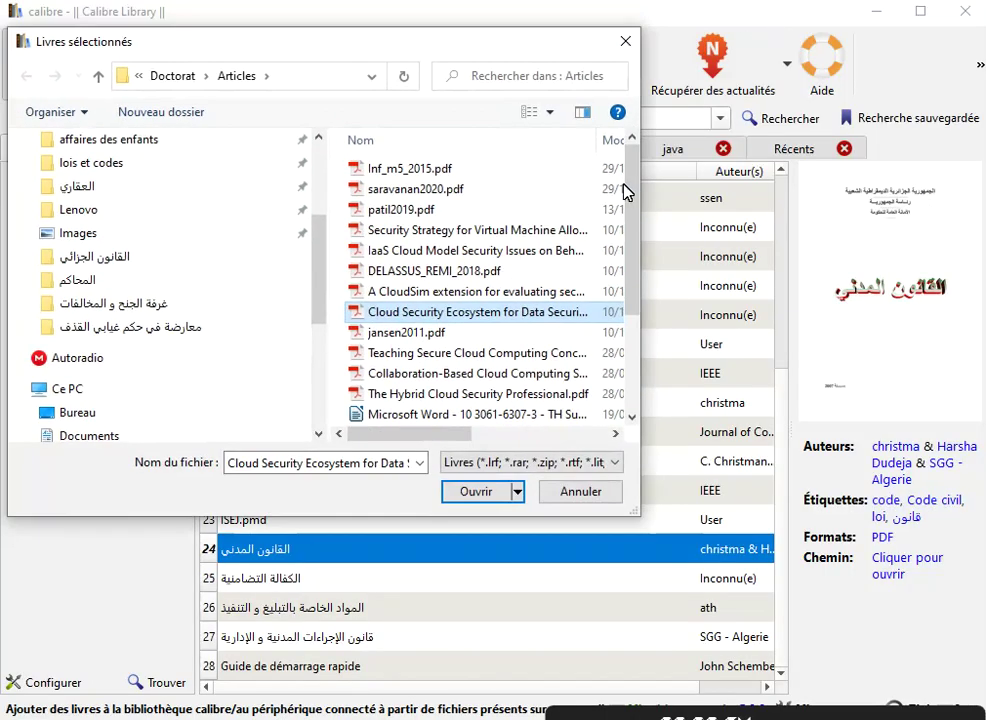
{"action": "left_click_drag", "start_coordinate": [462, 44], "coordinate": [549, 26]}
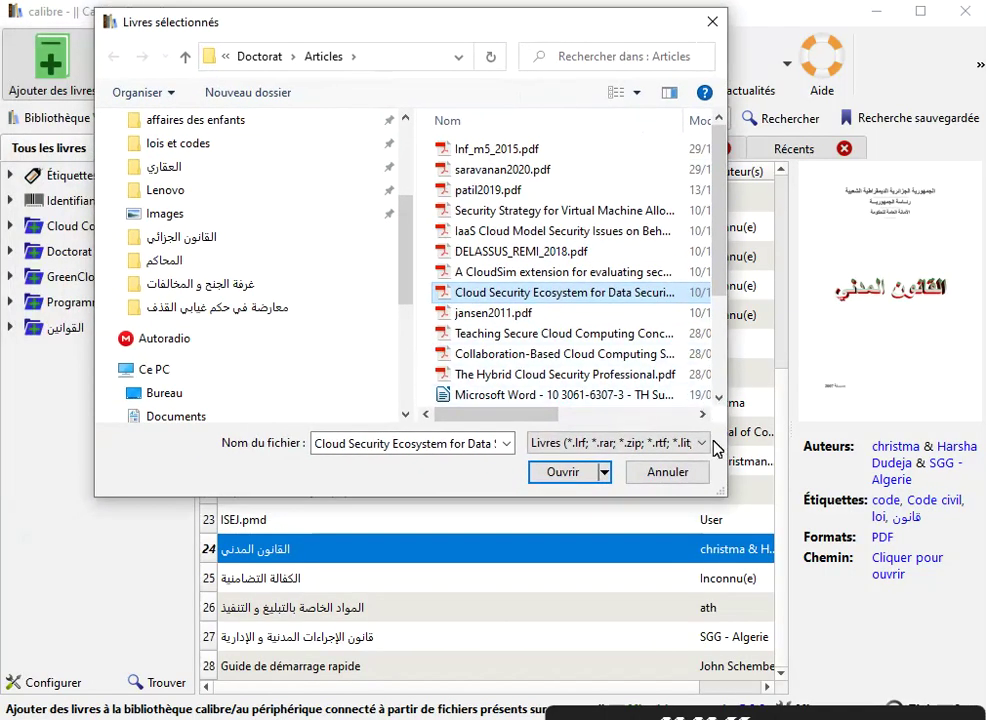
{"action": "left_click_drag", "start_coordinate": [726, 496], "coordinate": [865, 605]}
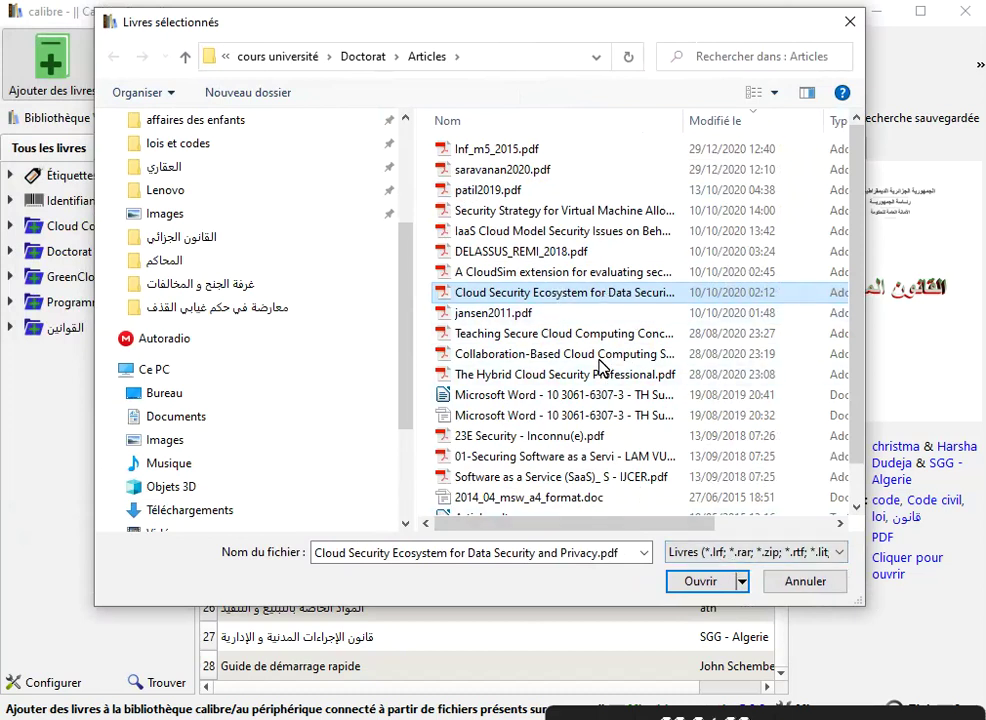
{"action": "left_click", "coordinate": [705, 586]}
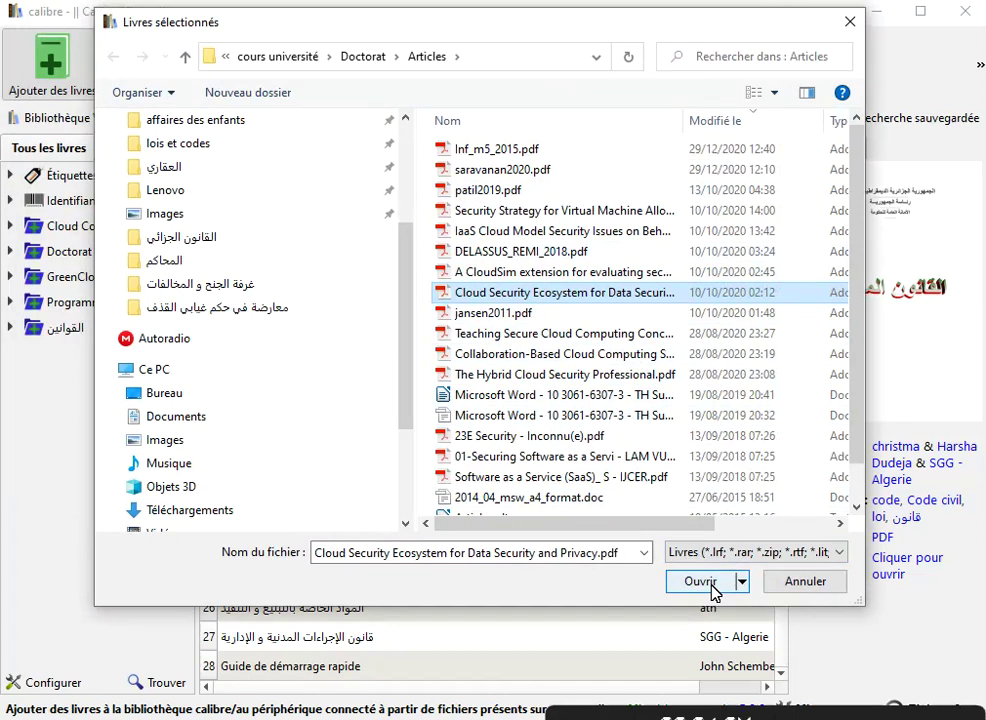
{"action": "left_click", "coordinate": [707, 586]}
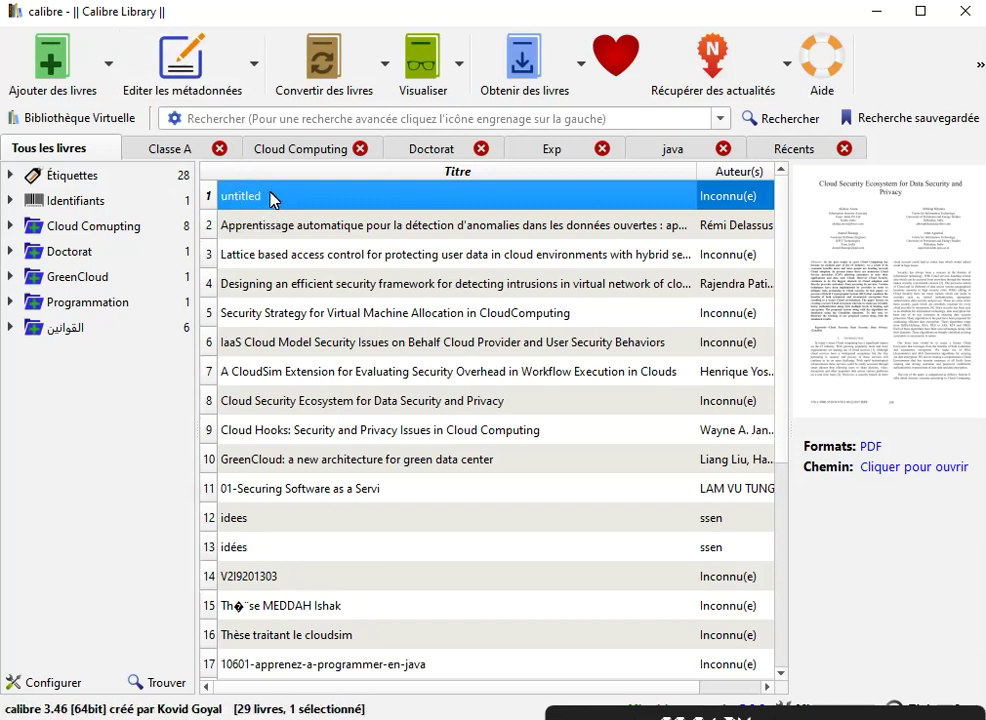
- Change the title of the newly added untitled book to "Cloud Security ecosystem" and save its metadata
{"action": "left_click", "coordinate": [201, 76]}
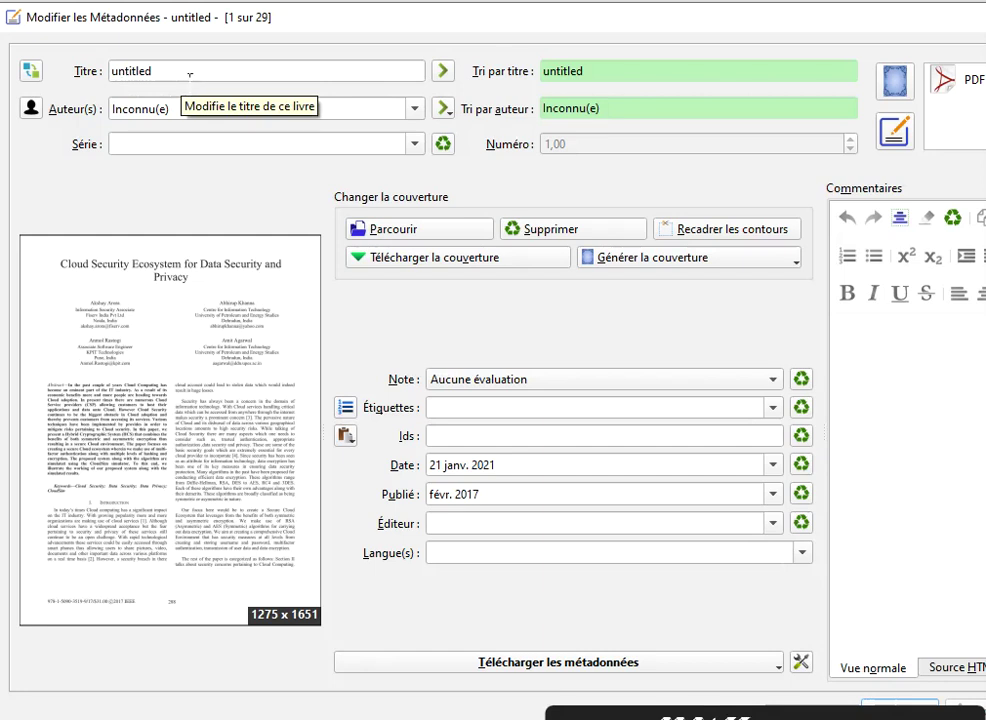
{"action": "double_click", "coordinate": [183, 70]}
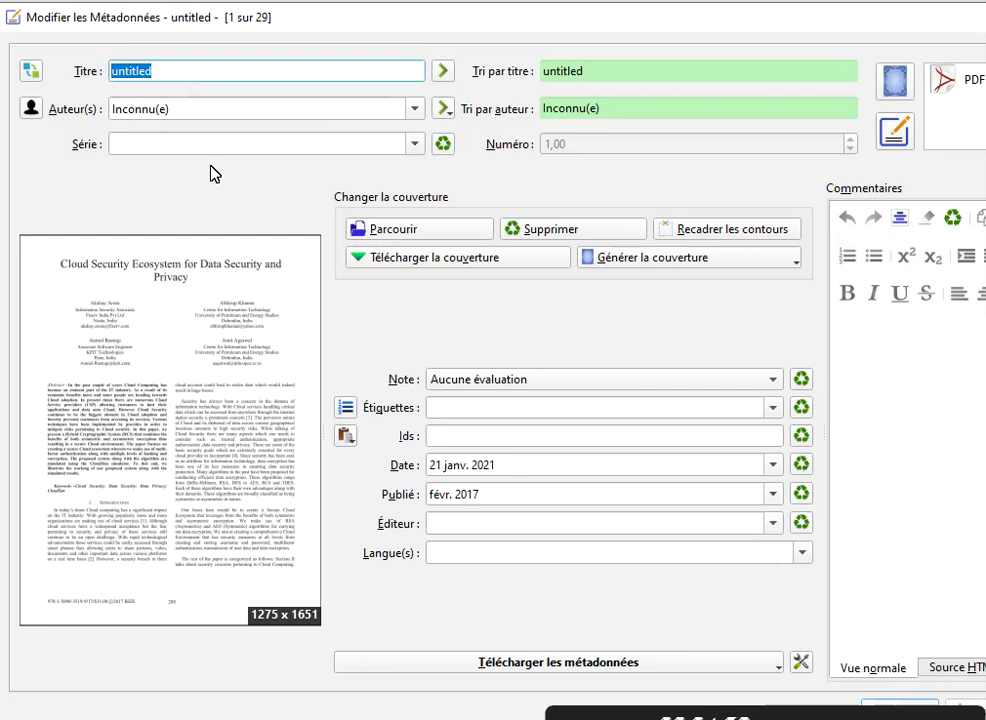
{"action": "type", "text": "Cloud"}
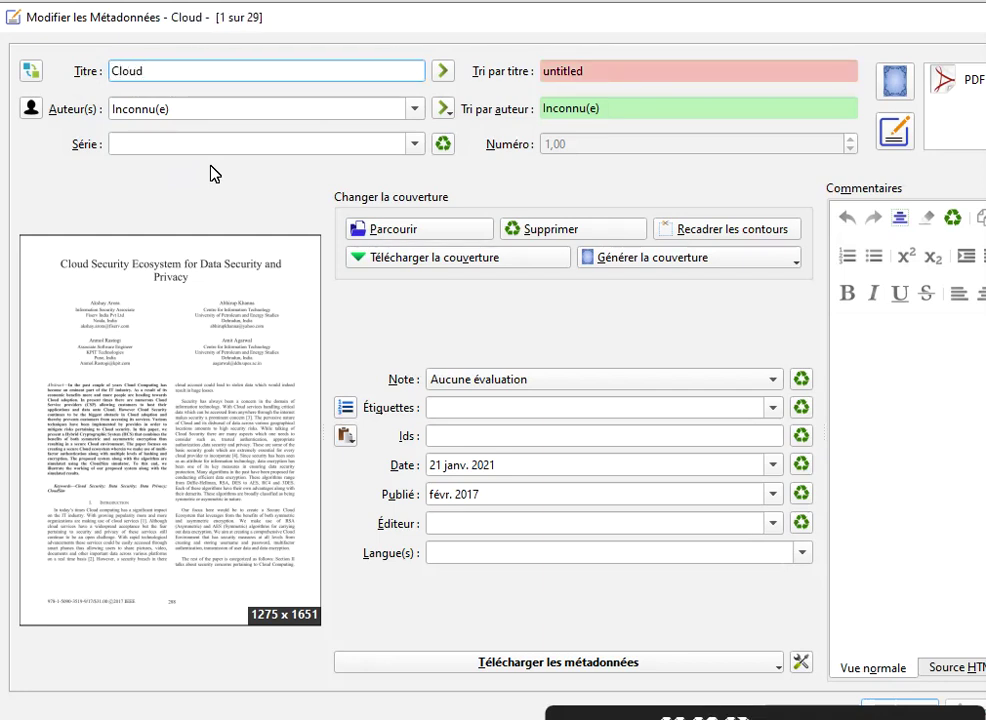
{"action": "type", "text": " S"}
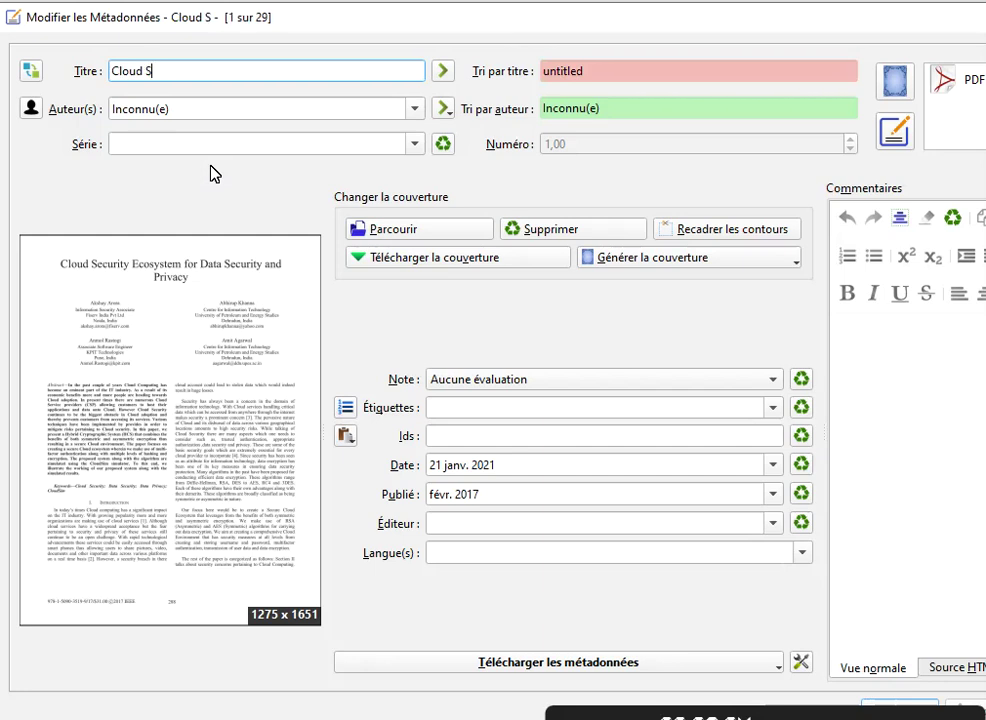
{"action": "type", "text": "ecurity"}
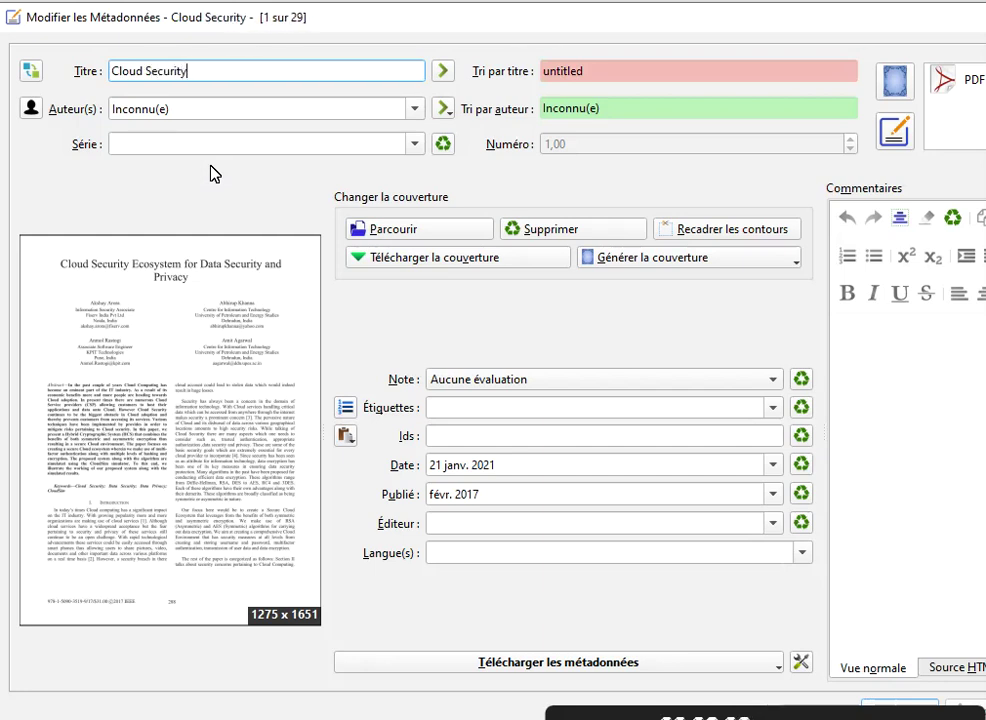
{"action": "type", "text": " ecosyst"}
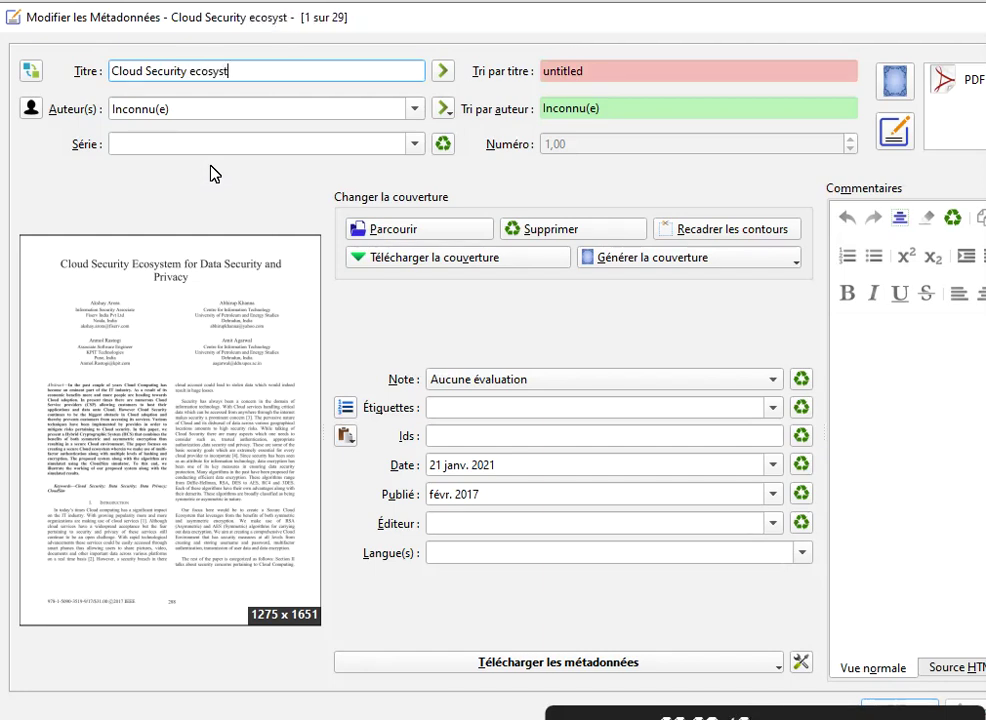
{"action": "type", "text": "em"}
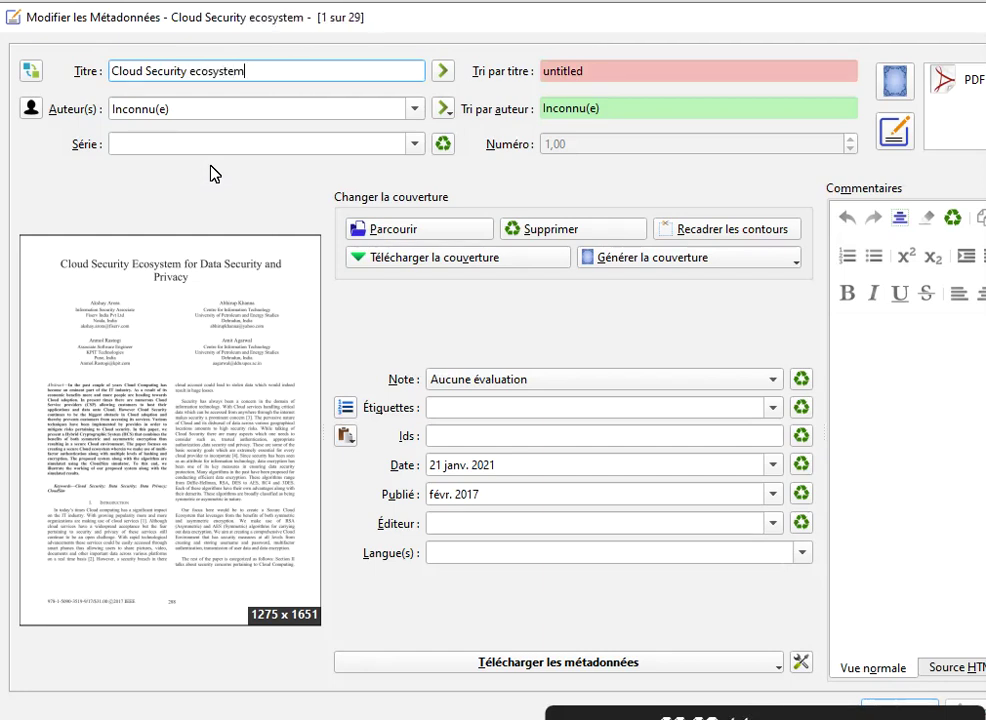
{"action": "left_click", "coordinate": [247, 119]}
{"action": "left_click_drag", "start_coordinate": [246, 119], "coordinate": [93, 108]}
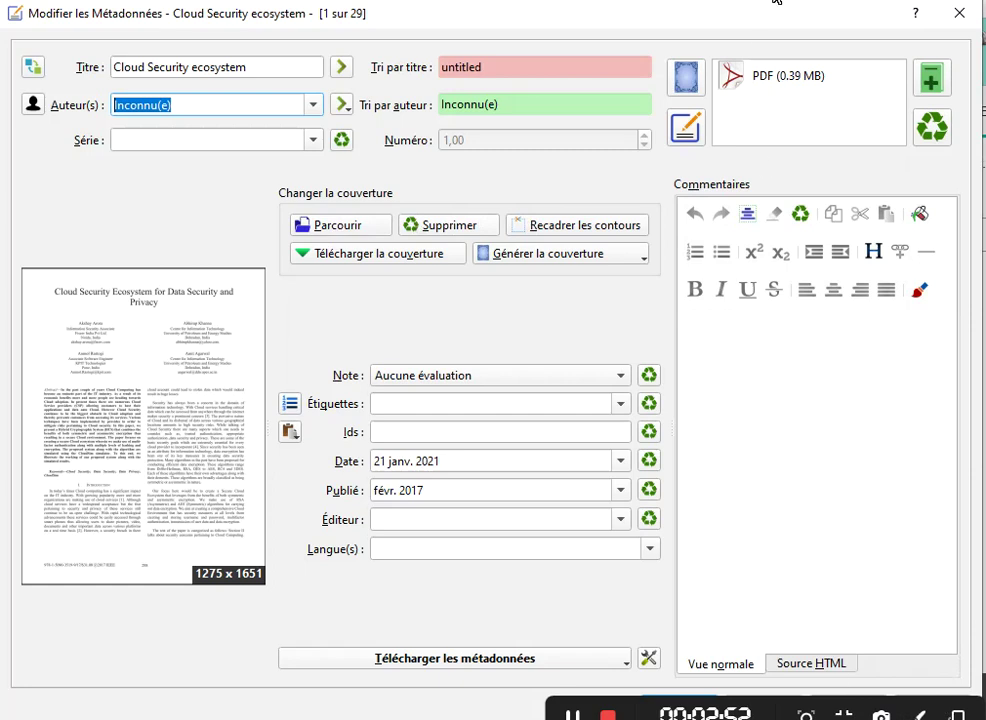
{"action": "left_click_drag", "start_coordinate": [733, 18], "coordinate": [728, 15]}
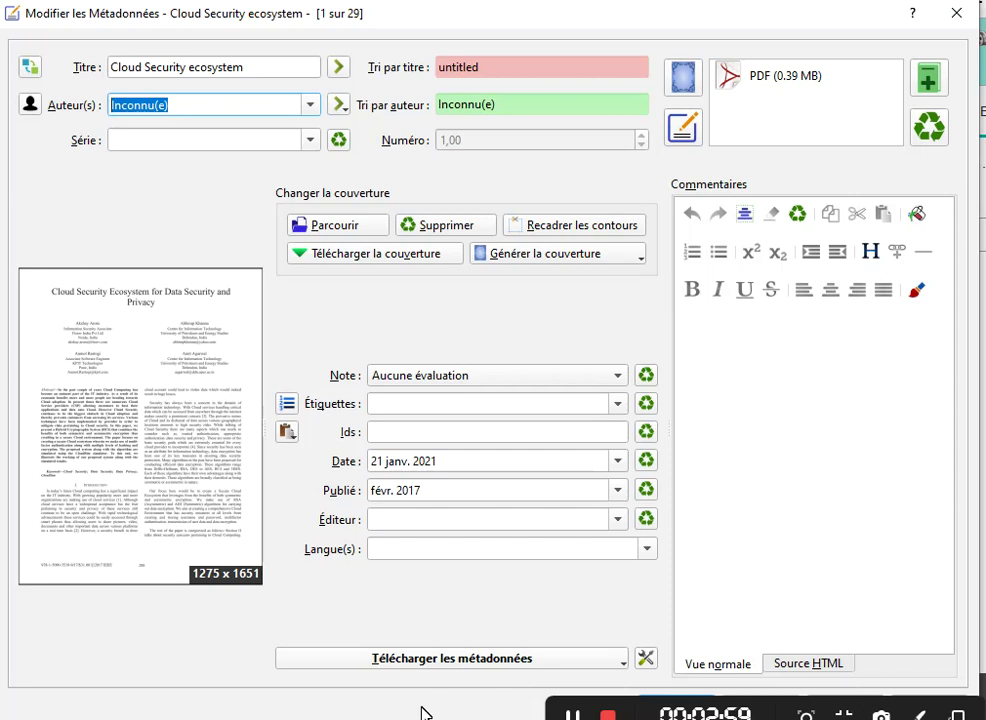
{"action": "left_click_drag", "start_coordinate": [785, 708], "coordinate": [401, 706]}
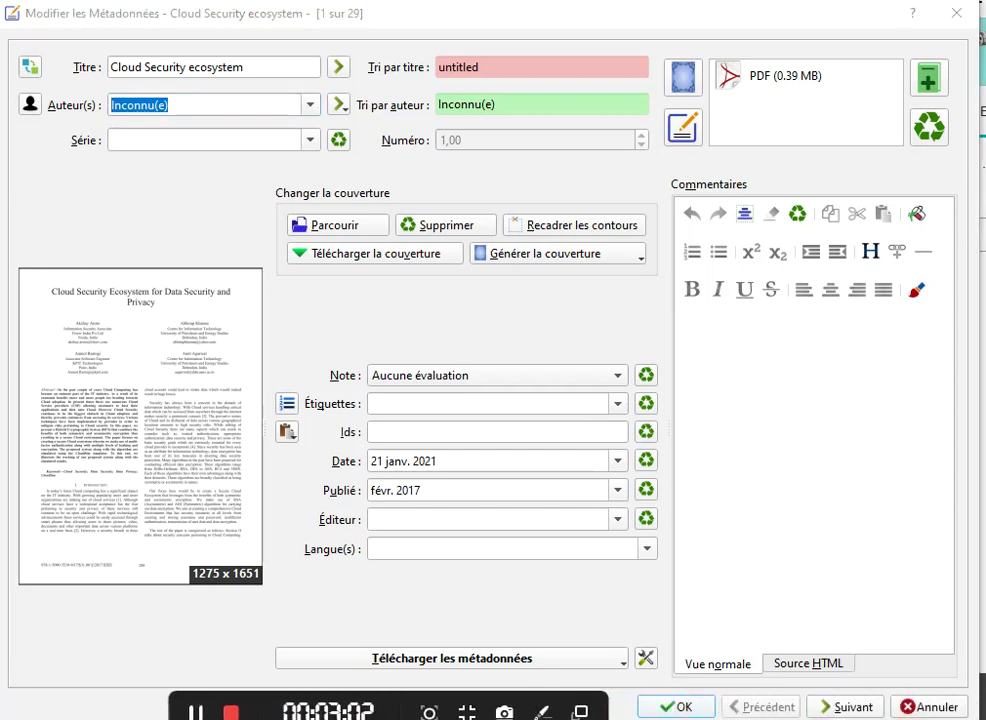
{"action": "left_click", "coordinate": [690, 709]}
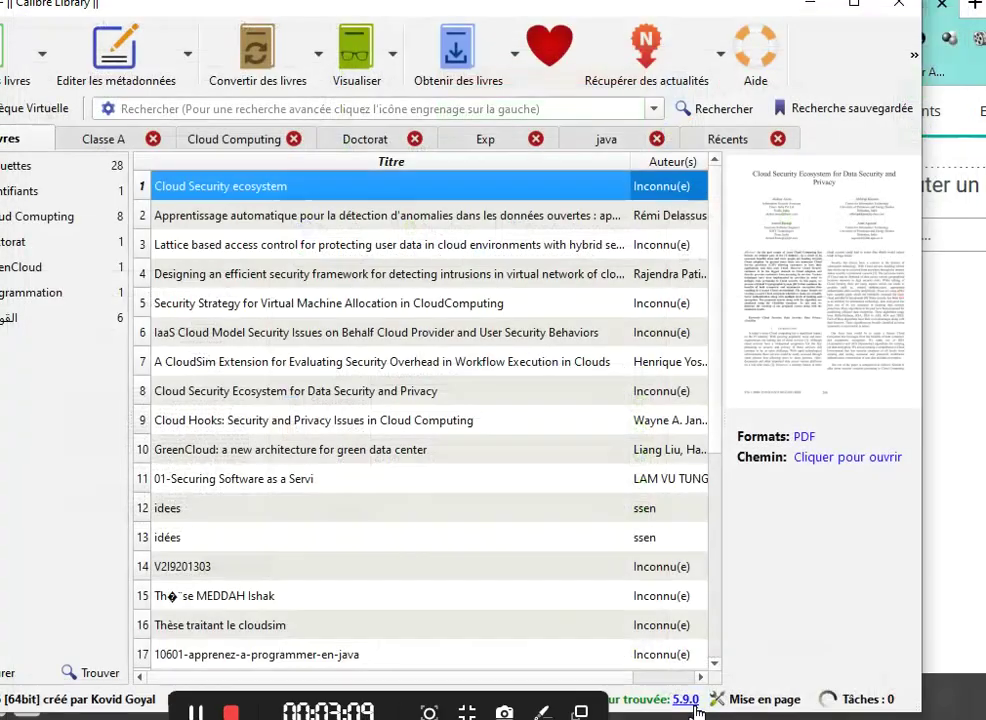
- Open the Cloud Security ecosystem book's PDF in Adobe Acrobat and fit its window within the visible area
{"action": "left_click", "coordinate": [296, 190]}
{"action": "double_click", "coordinate": [290, 187]}
{"action": "left_click", "coordinate": [298, 211]}
{"action": "left_click", "coordinate": [305, 192]}
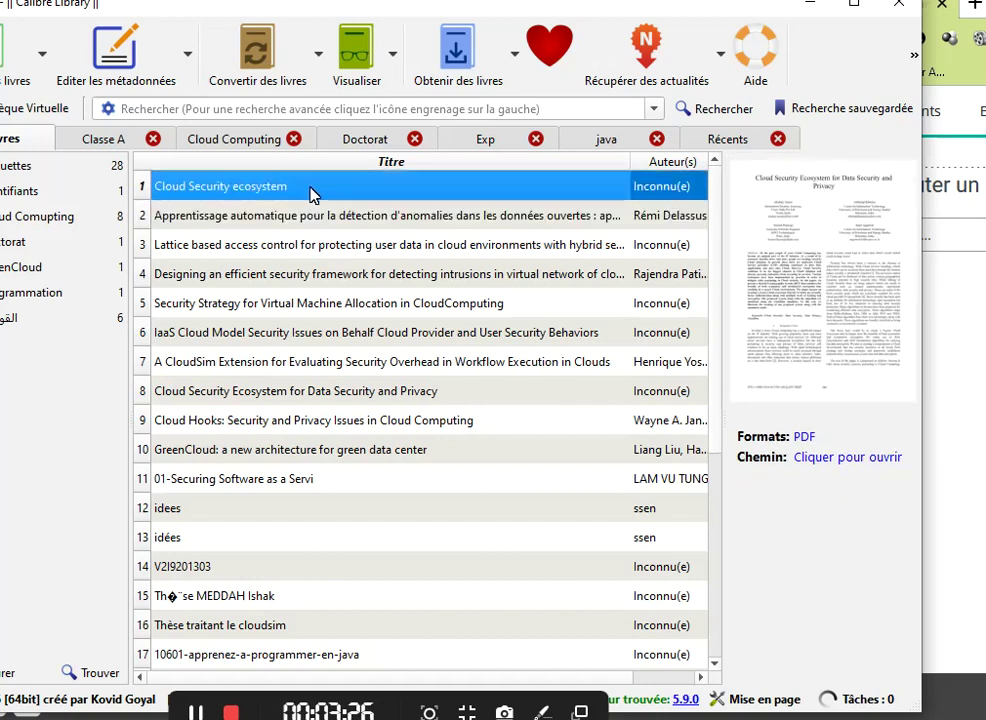
{"action": "double_click", "coordinate": [312, 194]}
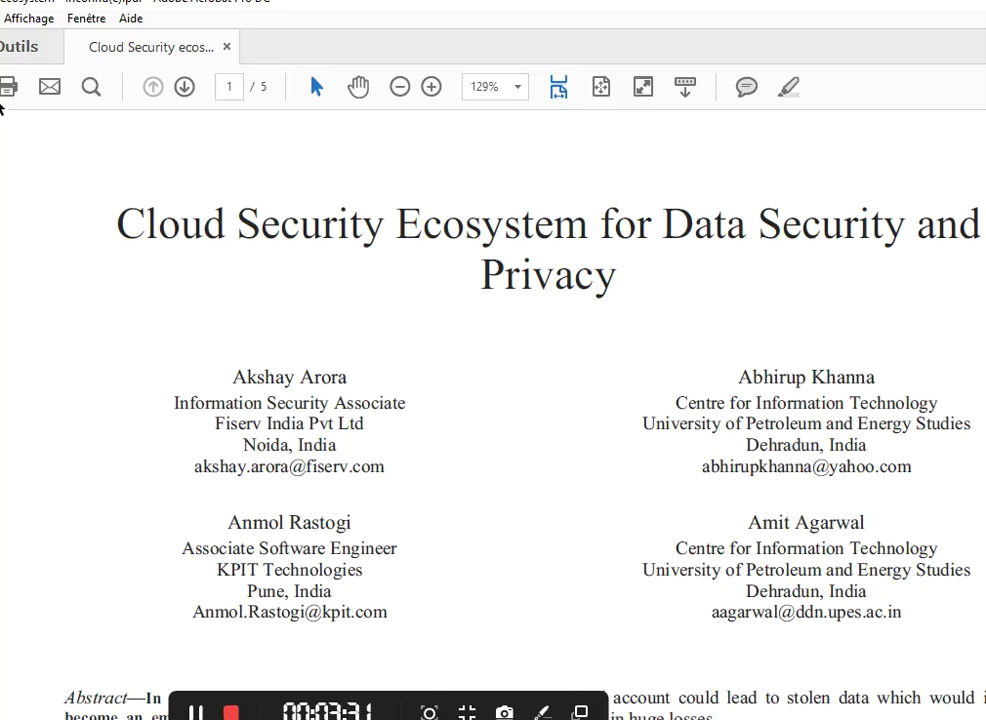
{"action": "left_click_drag", "start_coordinate": [978, 3], "coordinate": [700, 44]}
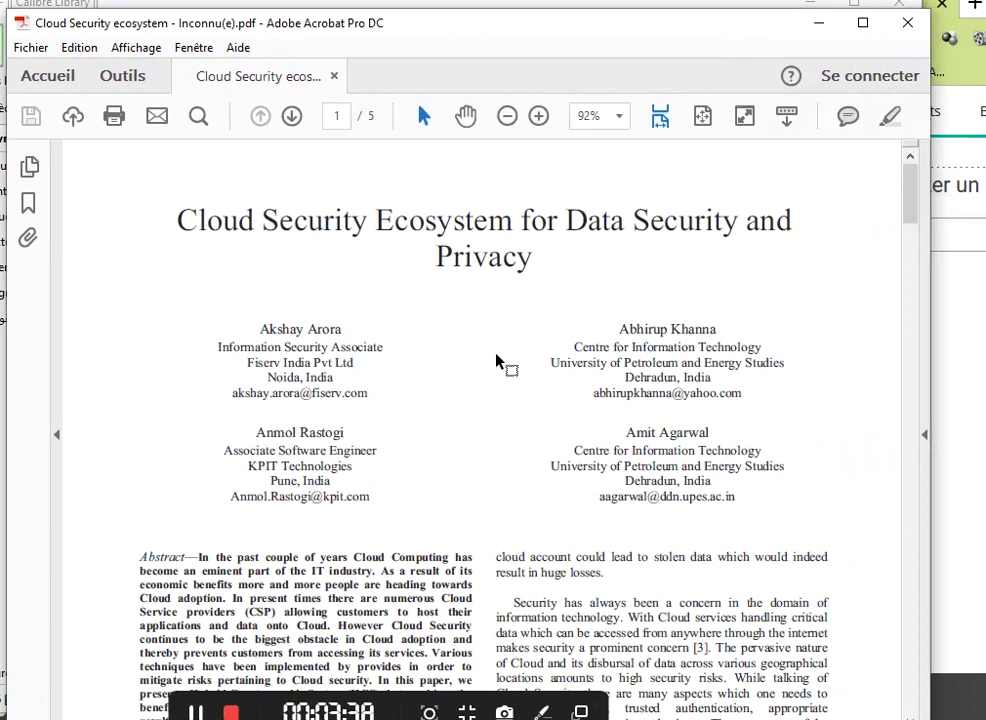
- Copy the first author's full name, affiliation and e-mail block from the paper's first page, and close the PDF
{"action": "left_click_drag", "start_coordinate": [260, 329], "coordinate": [367, 393]}
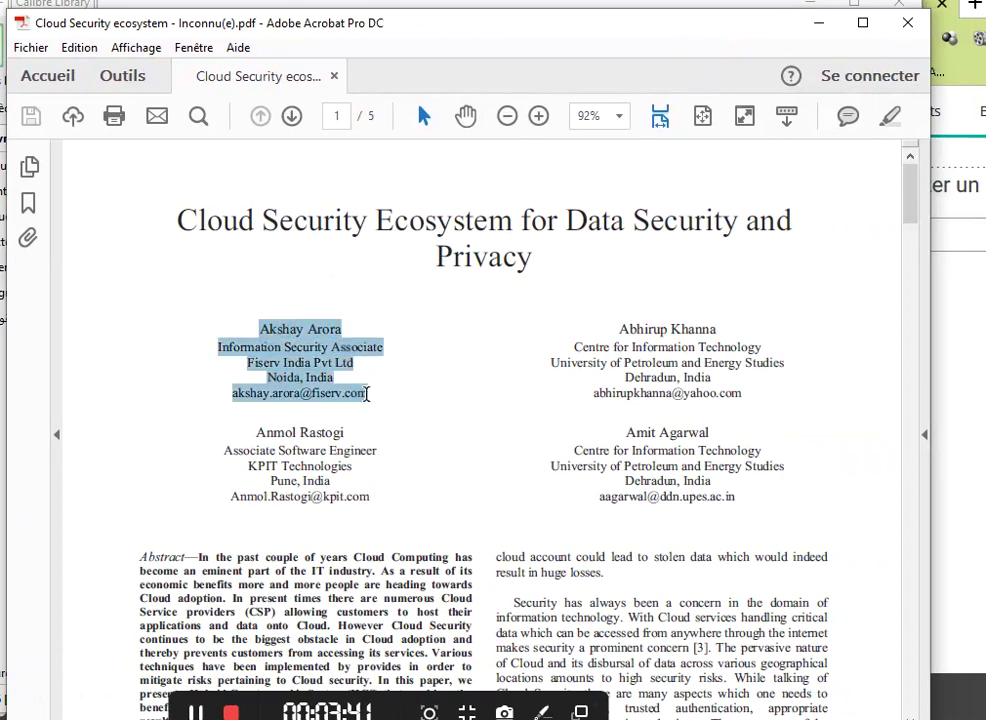
{"action": "right_click", "coordinate": [321, 364]}
{"action": "left_click", "coordinate": [374, 382]}
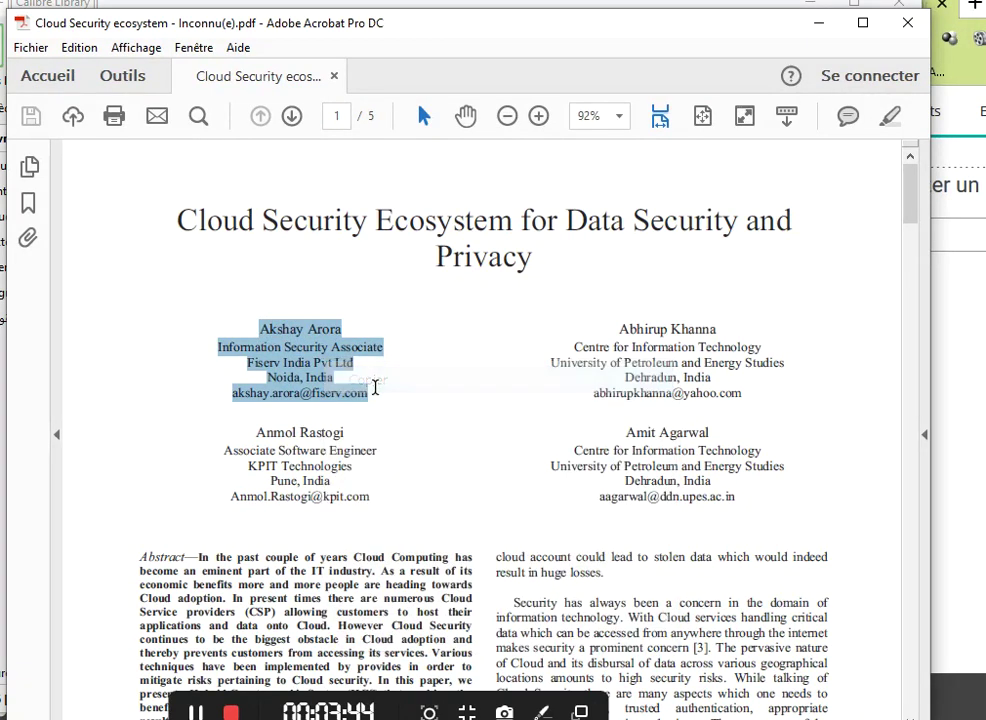
{"action": "left_click", "coordinate": [905, 23]}
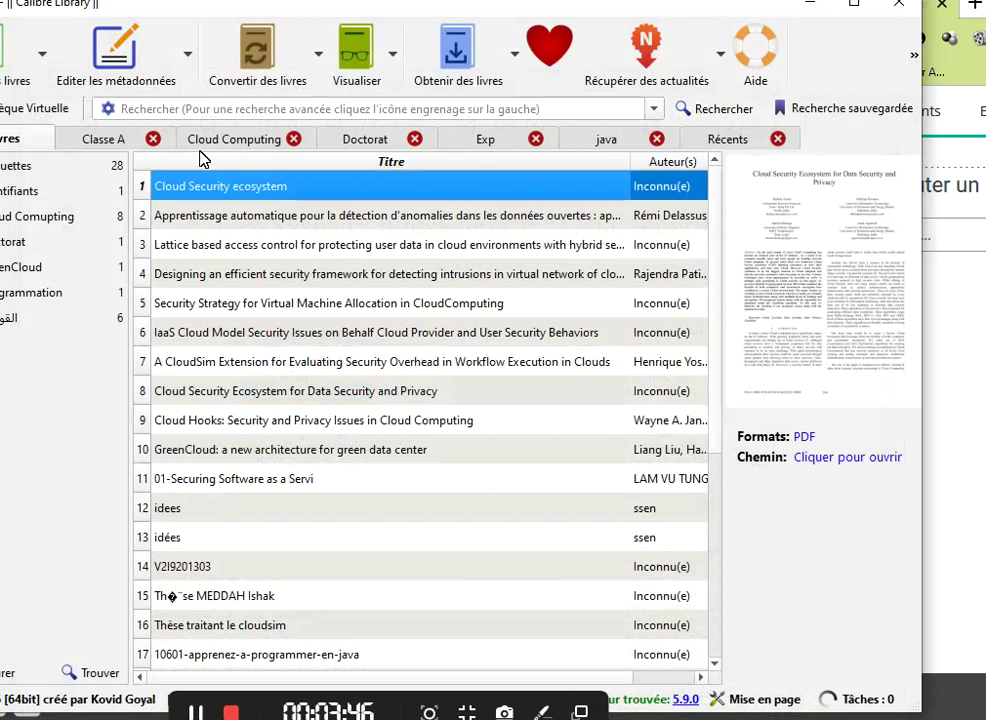
- Replace the author in the Cloud Security ecosystem book's metadata with the copied author details
{"action": "left_click", "coordinate": [113, 50]}
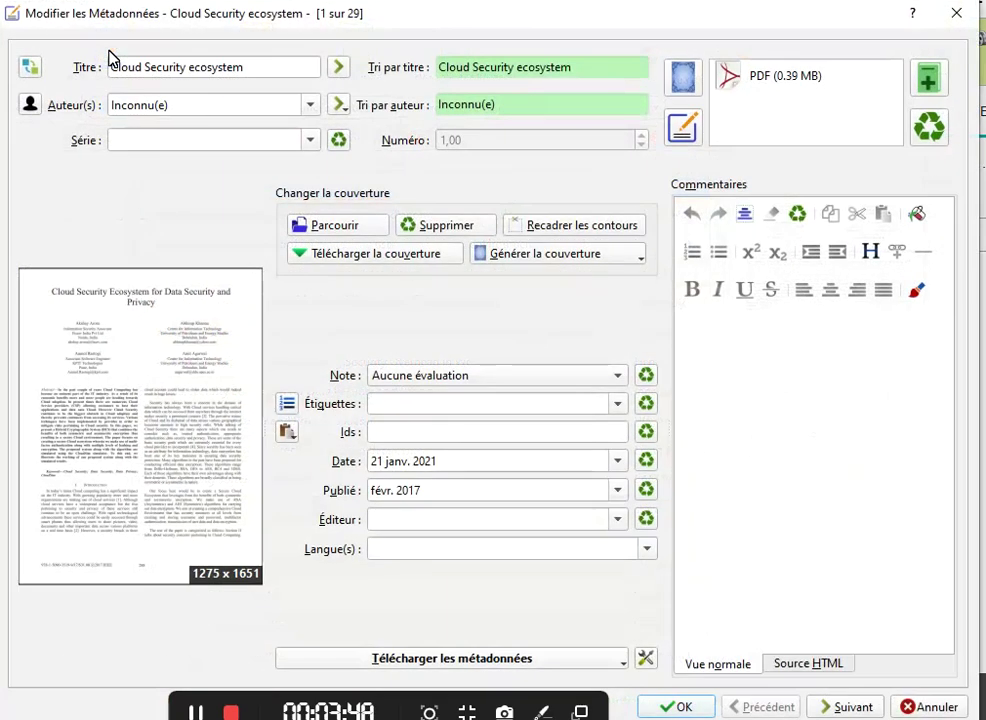
{"action": "left_click_drag", "start_coordinate": [222, 110], "coordinate": [55, 104]}
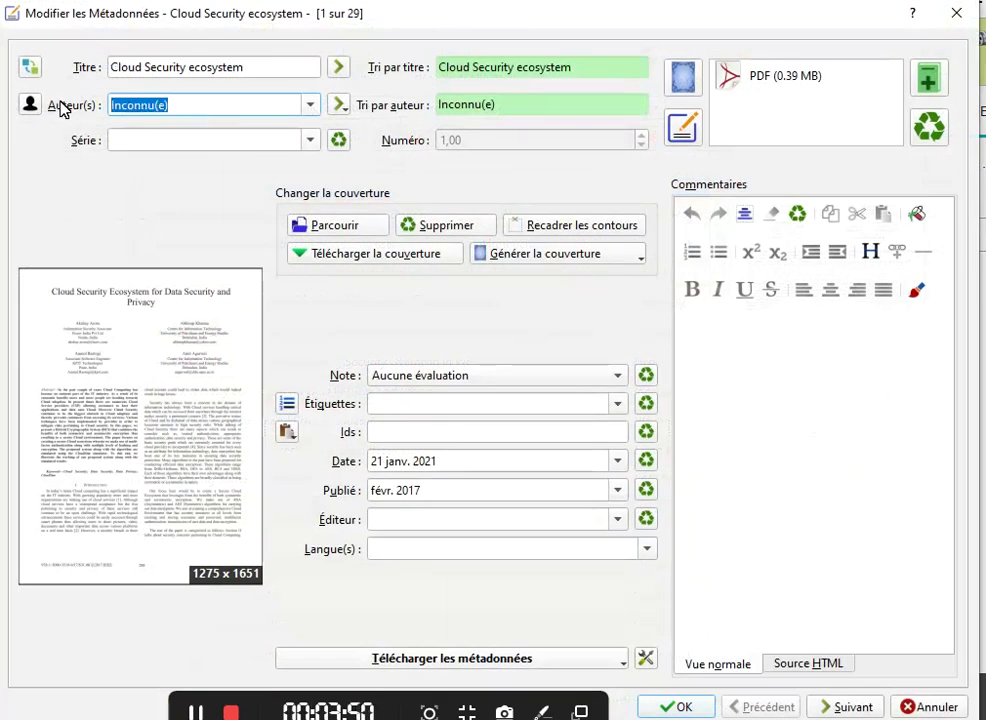
{"action": "key", "text": "ctrl+v"}
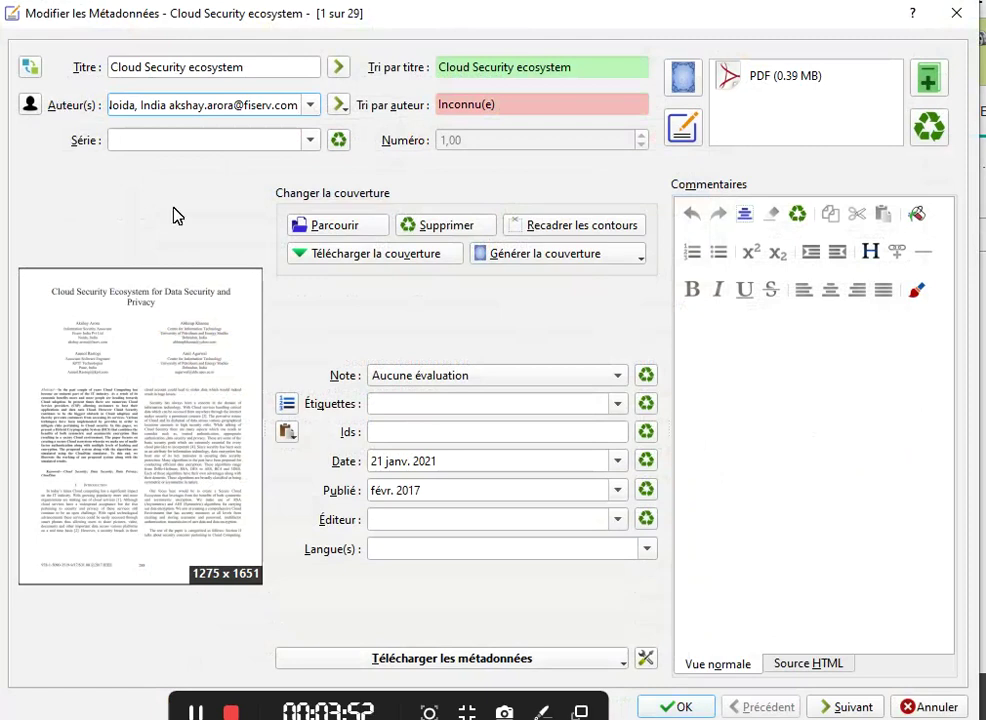
{"action": "left_click", "coordinate": [205, 106]}
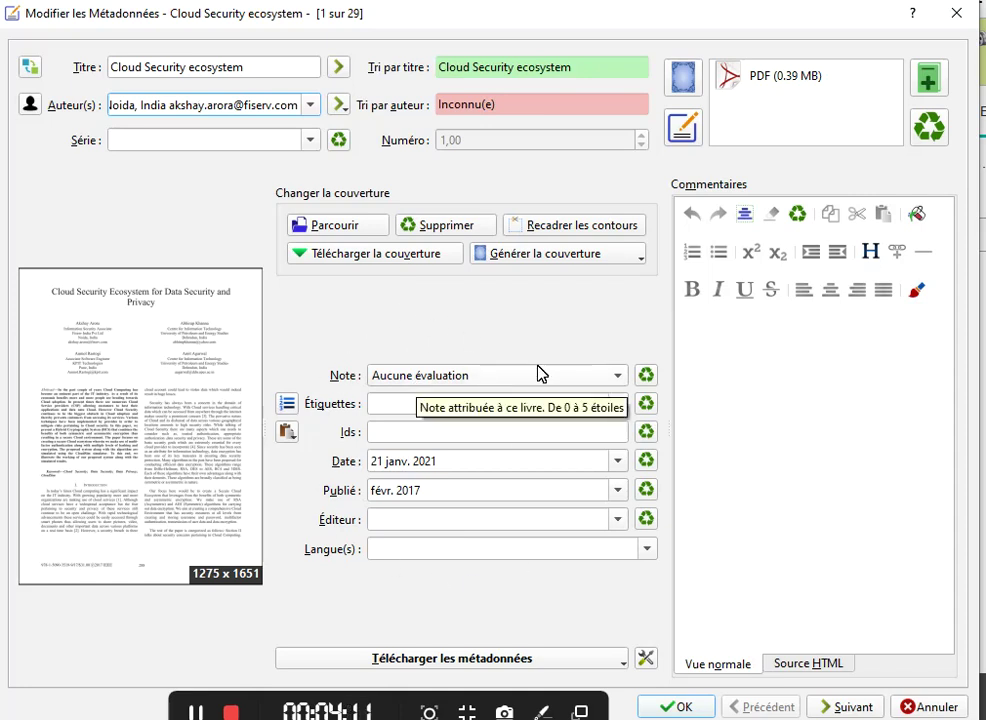
- Set the book's rating to two stars
{"action": "left_click", "coordinate": [620, 377]}
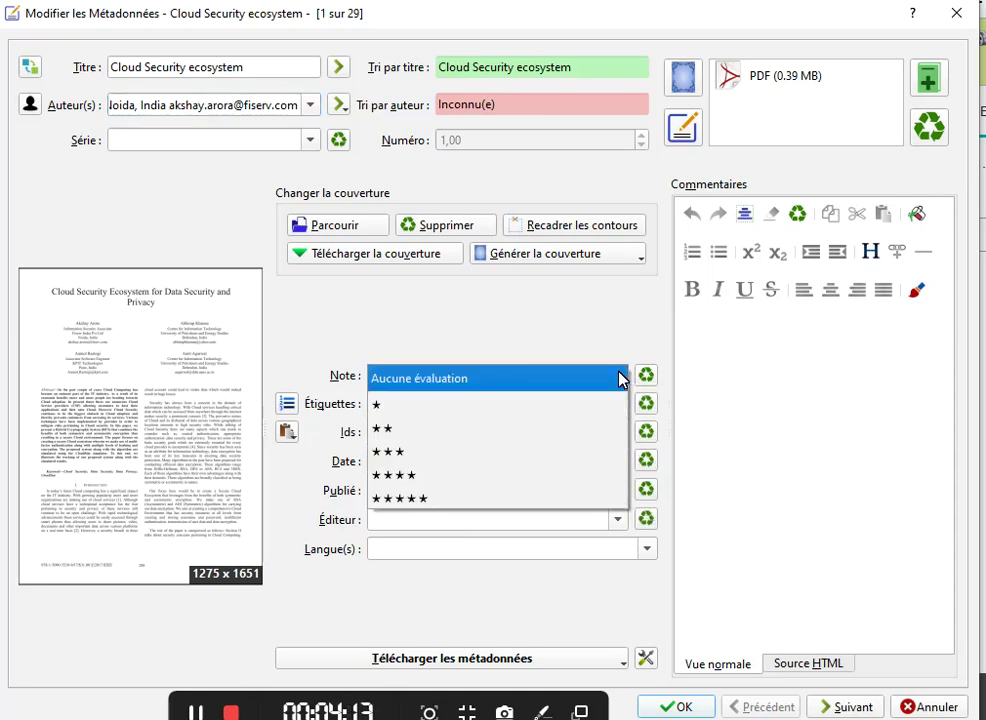
{"action": "left_click", "coordinate": [409, 433]}
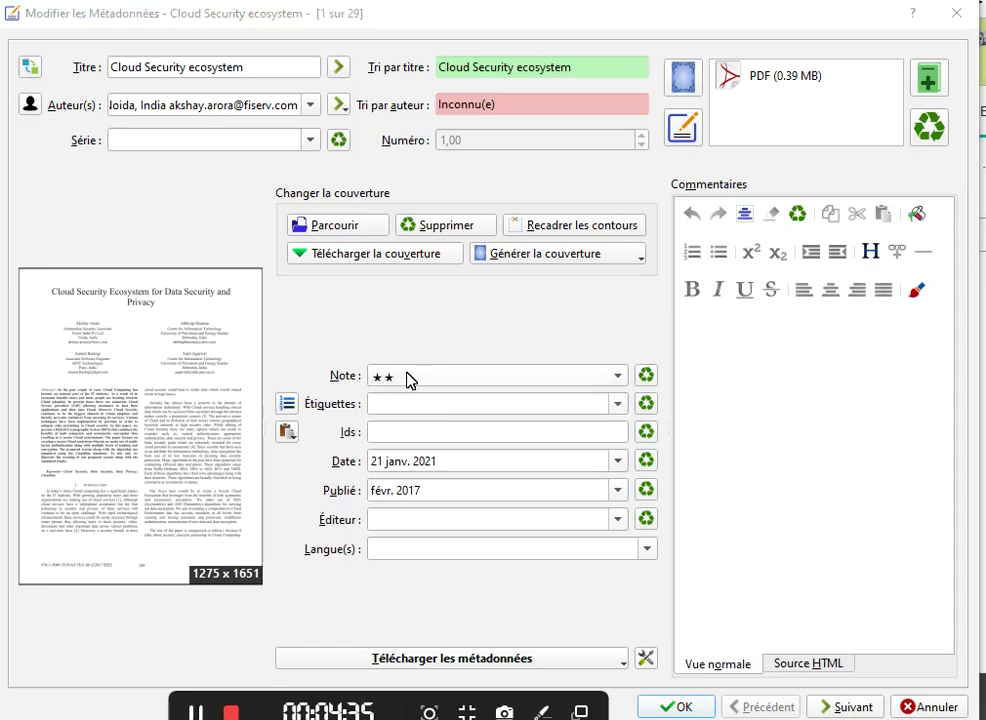
{"action": "left_click", "coordinate": [619, 379]}
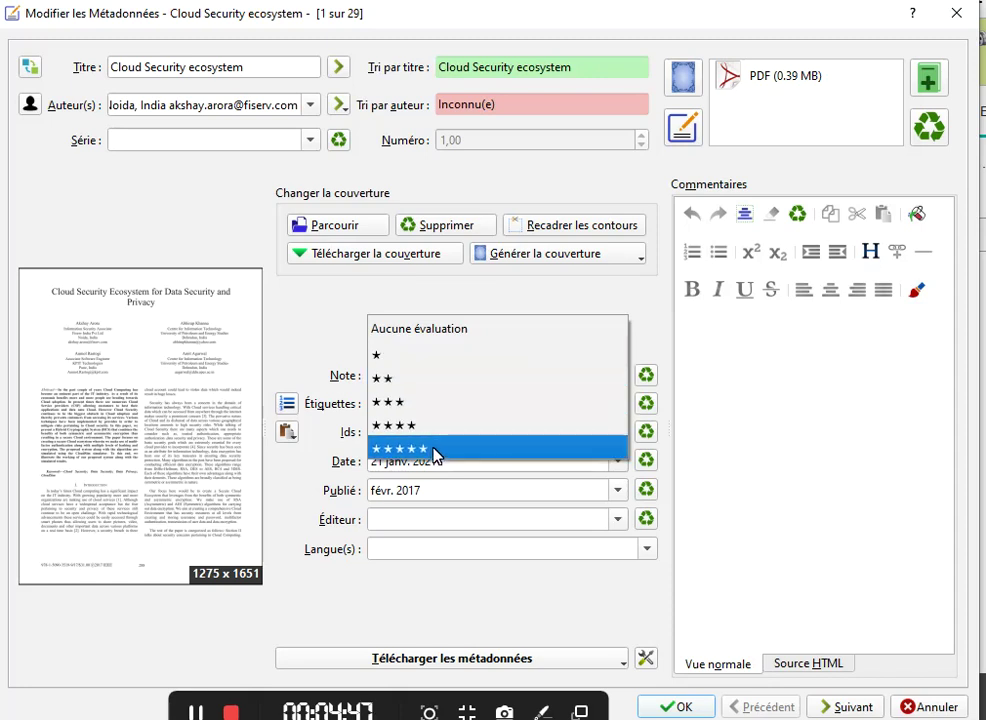
{"action": "left_click", "coordinate": [452, 382]}
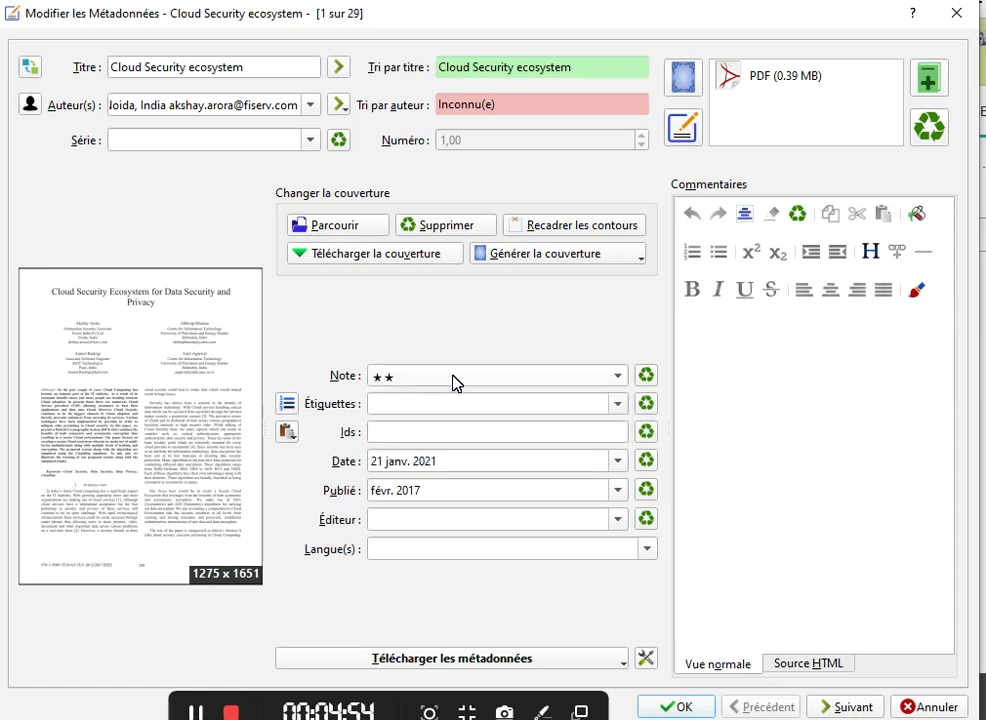
- Enter "Cloud" and the existing "Cloud Computing" as the book's tags
{"action": "left_click", "coordinate": [539, 417]}
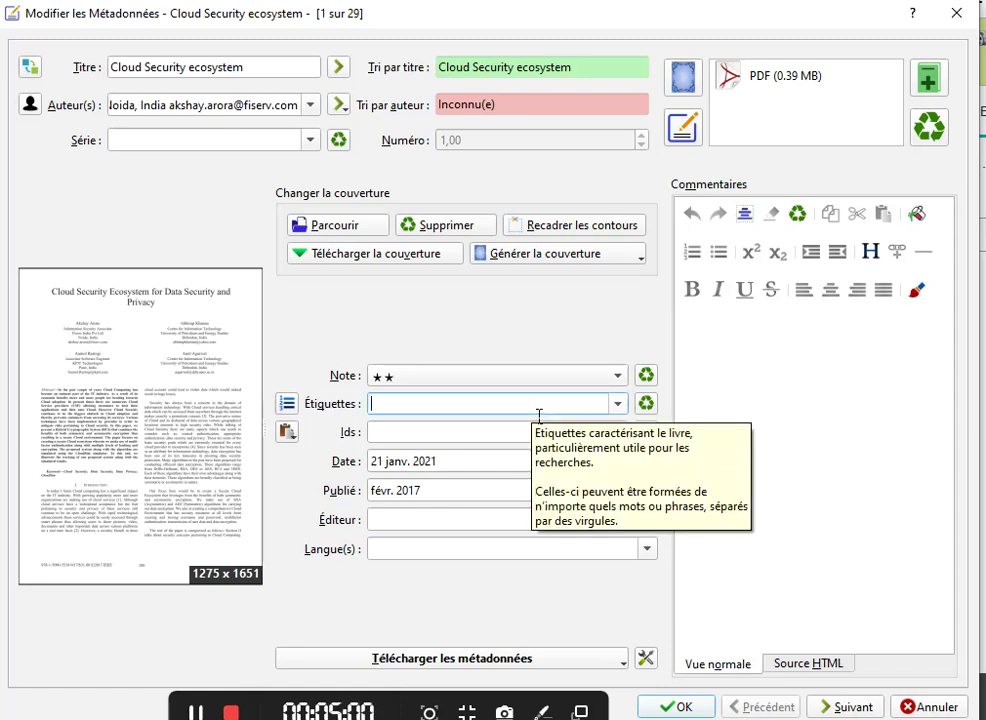
{"action": "type", "text": "Cloud"}
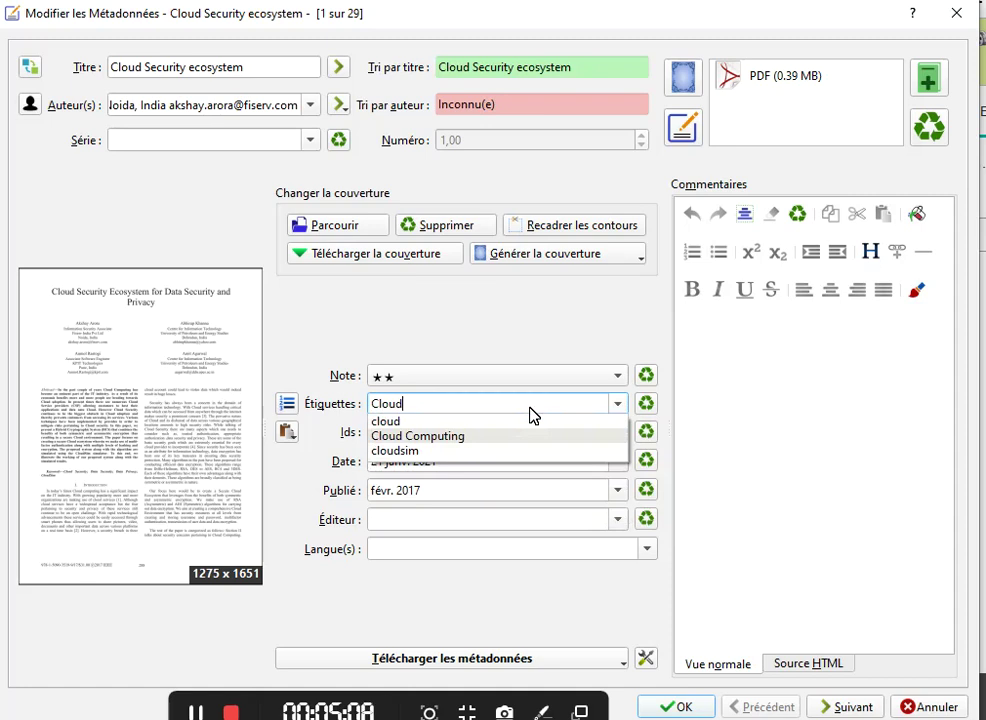
{"action": "type", "text": ", cloud"}
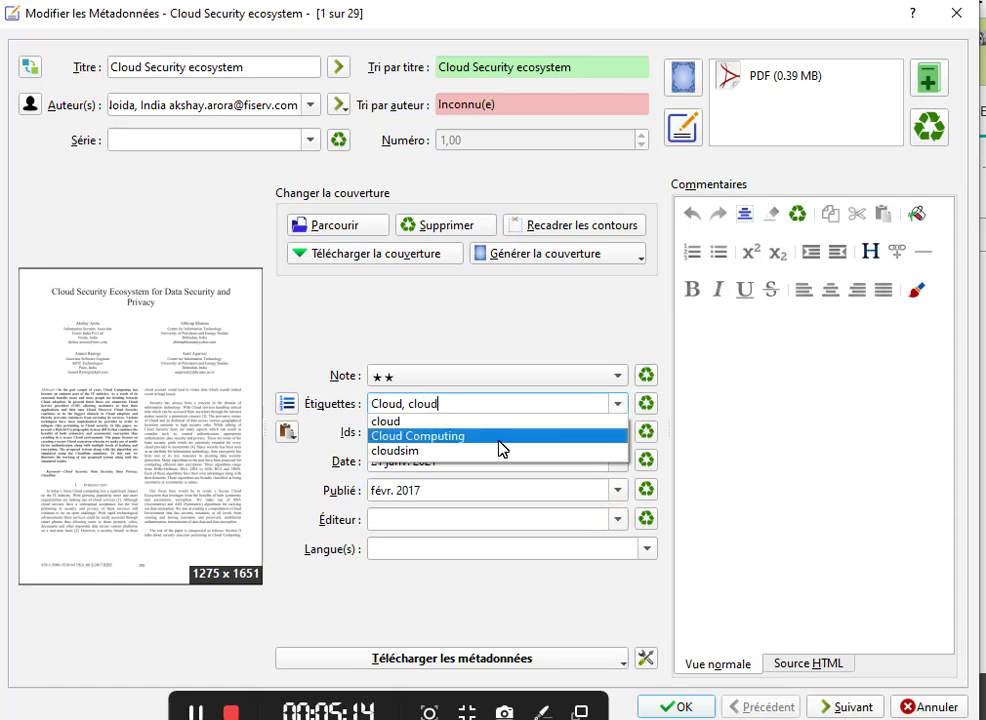
{"action": "left_click", "coordinate": [502, 438]}
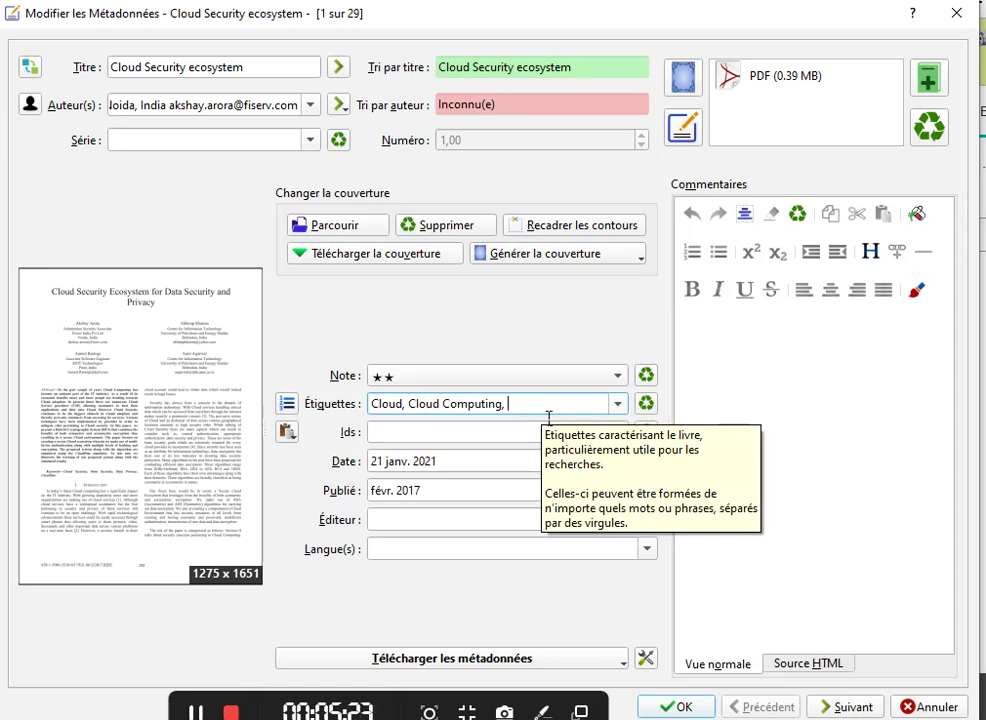
- Add the existing "security" tag to the book's tags without a trailing comma
{"action": "type", "text": "Security"}
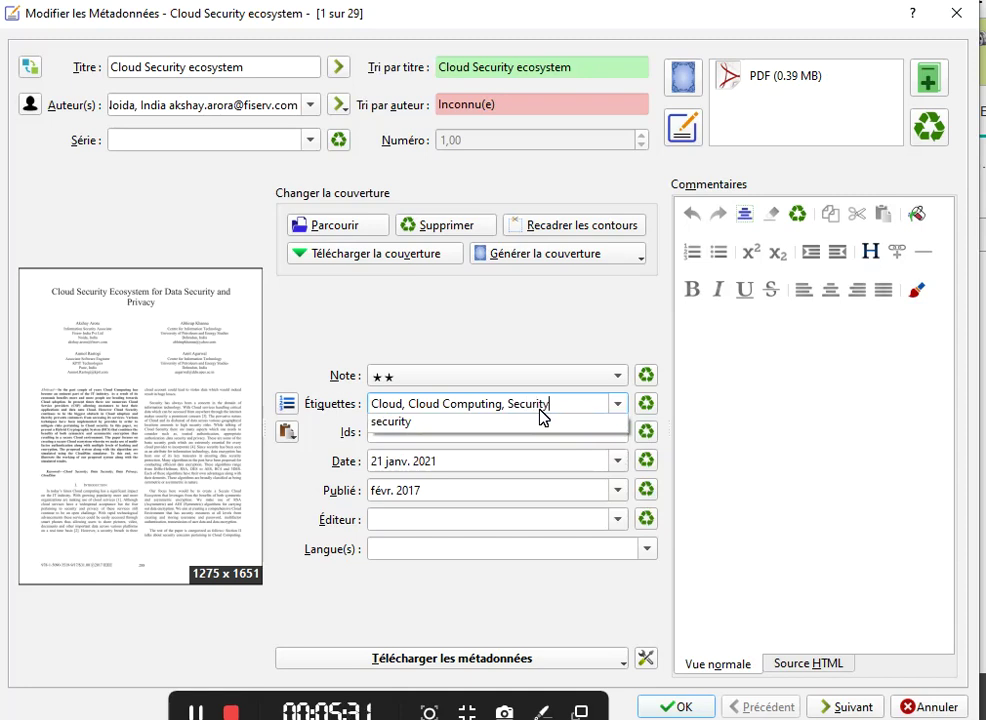
{"action": "left_click", "coordinate": [382, 422]}
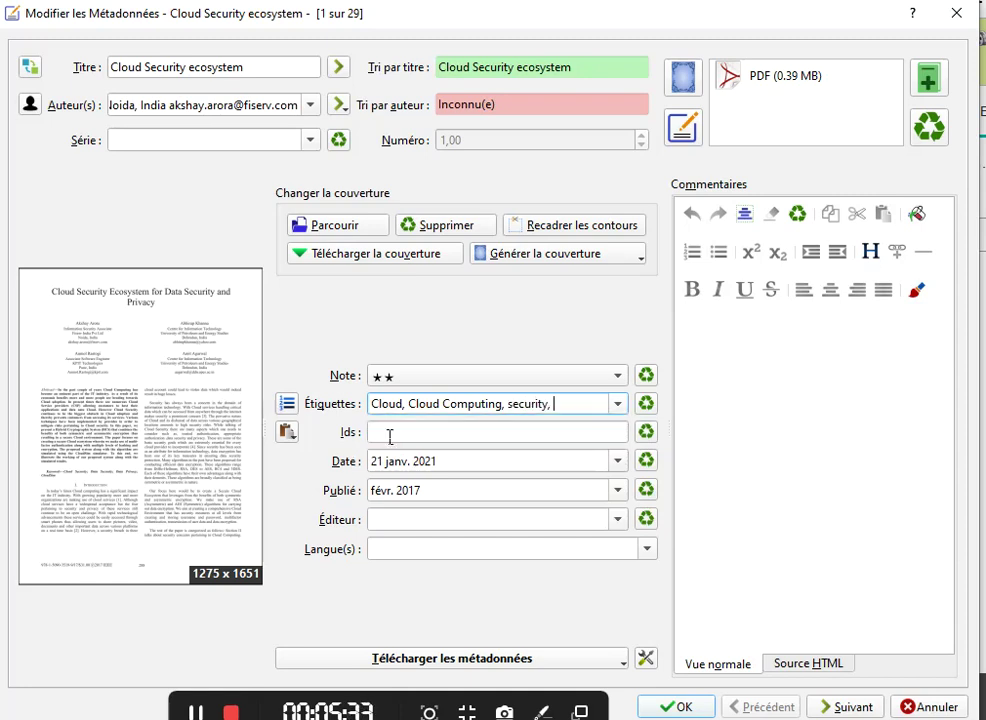
{"action": "key", "text": "BackSpace"}
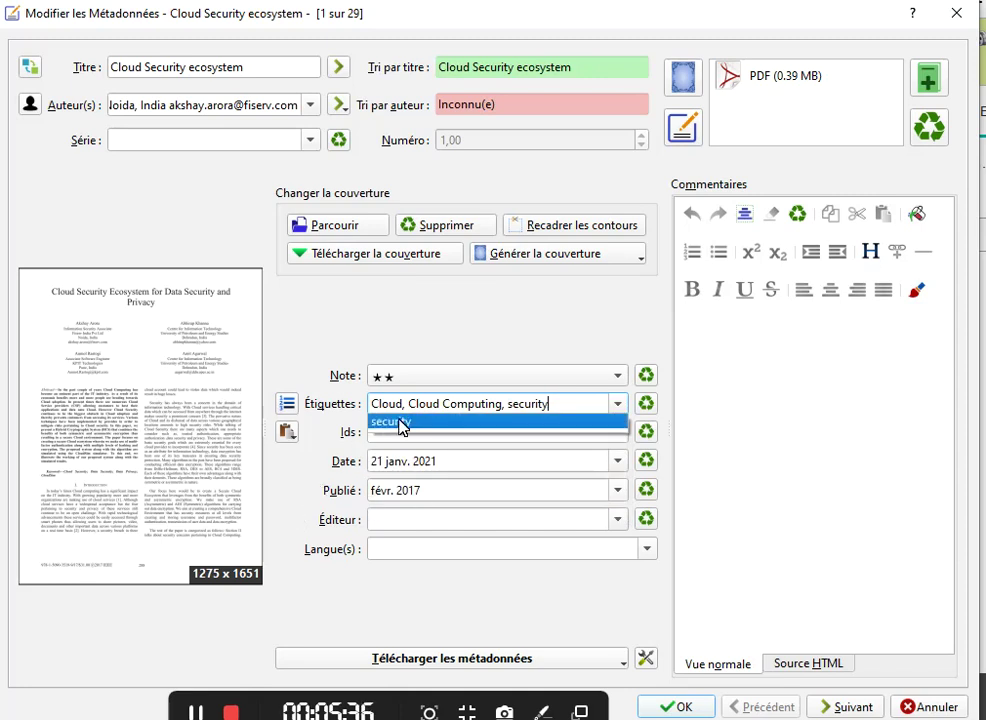
{"action": "left_click", "coordinate": [582, 413]}
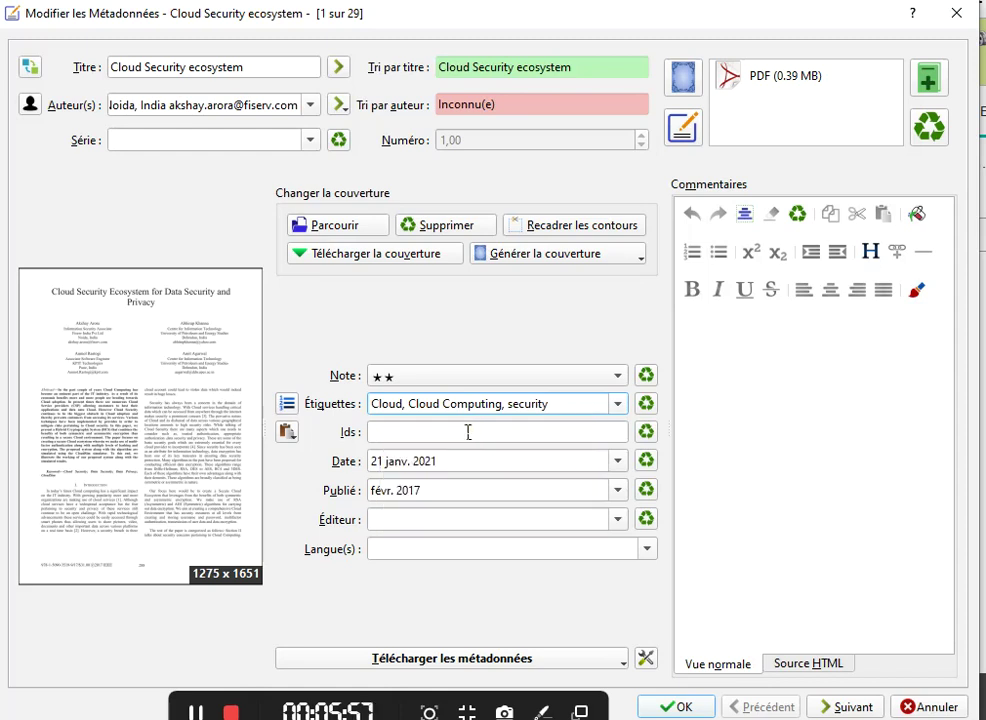
{"action": "left_click", "coordinate": [474, 436]}
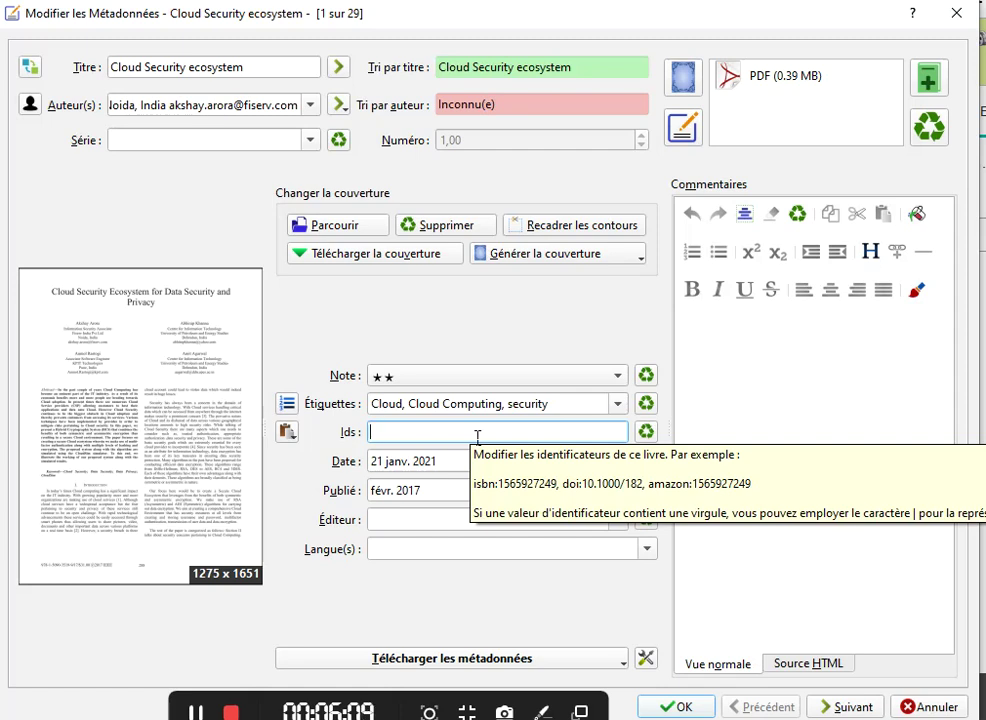
{"action": "type", "text": "sbn,"}
{"action": "key", "text": "BackSpace"}
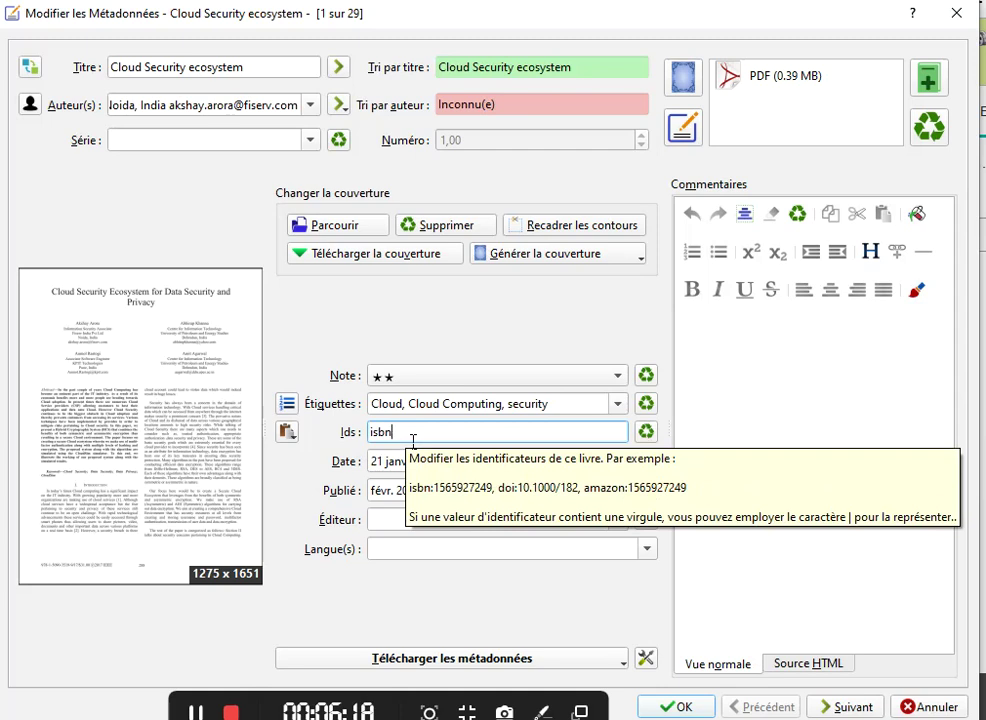
{"action": "key", "text": "BackSpace"}
{"action": "type", "text": "Doi"}
{"action": "key", "text": "BackSpace"}
{"action": "key", "text": "BackSpace"}
{"action": "key", "text": "BackSpace"}
{"action": "type", "text": "doi:"}
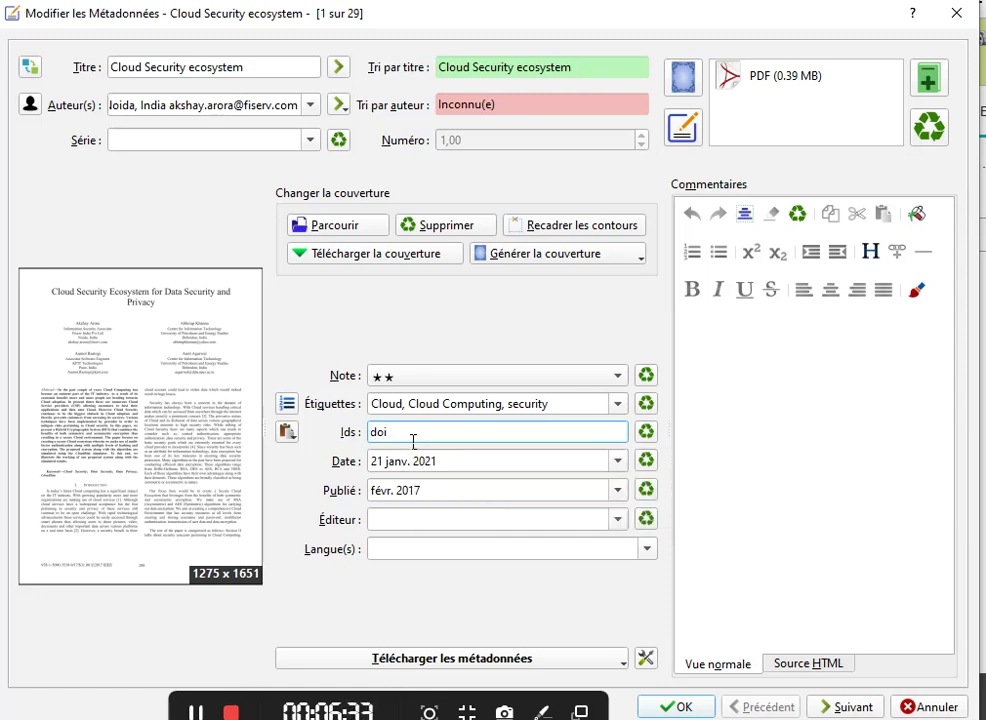
{"action": "type", "text": " 4537878987"}
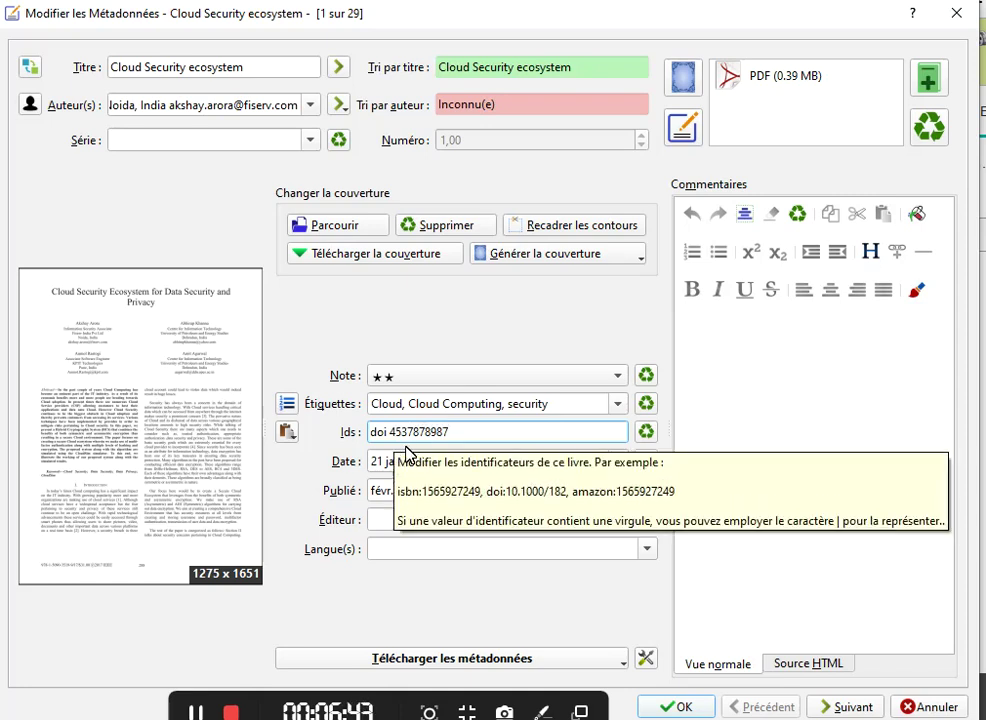
- Change the day of the book's date to 20 and set it back to 21
{"action": "left_click", "coordinate": [471, 470]}
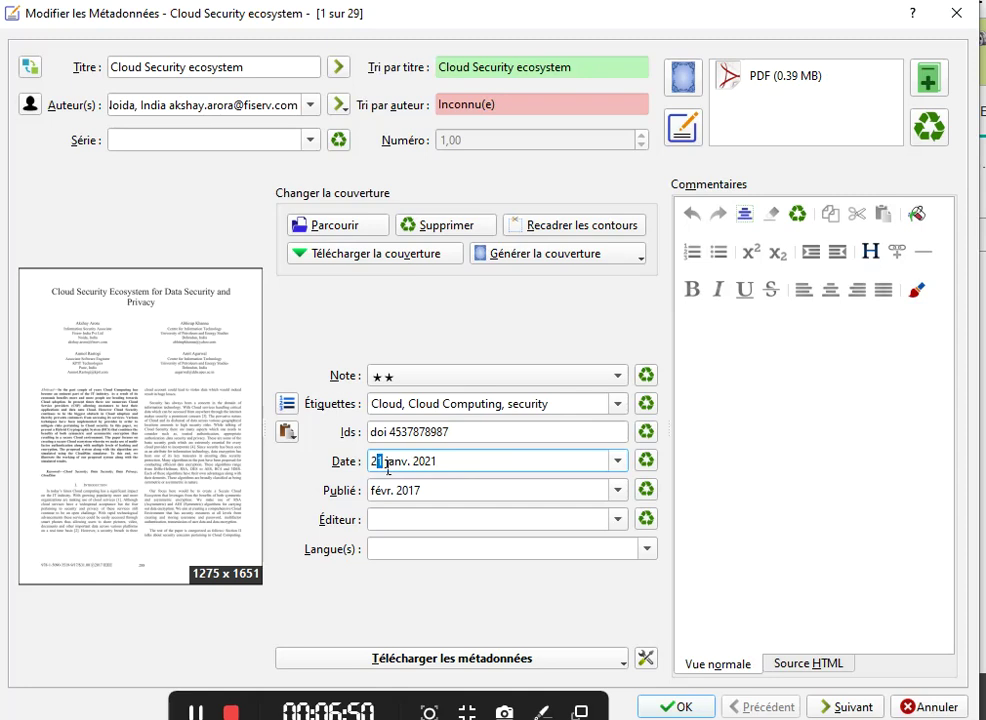
{"action": "type", "text": "0"}
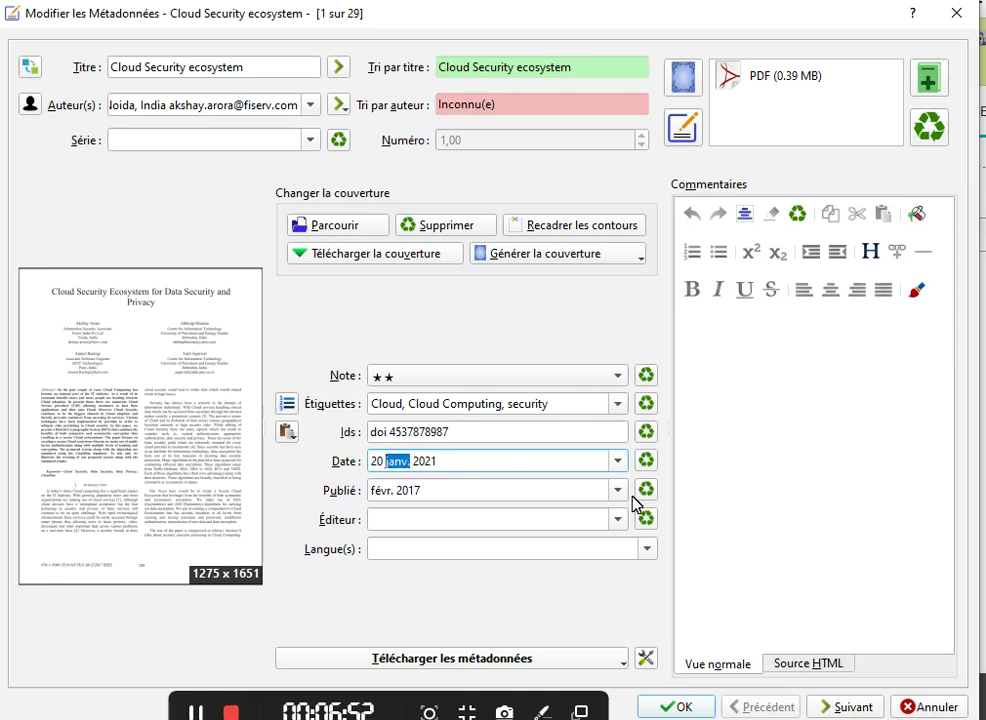
{"action": "left_click", "coordinate": [392, 468]}
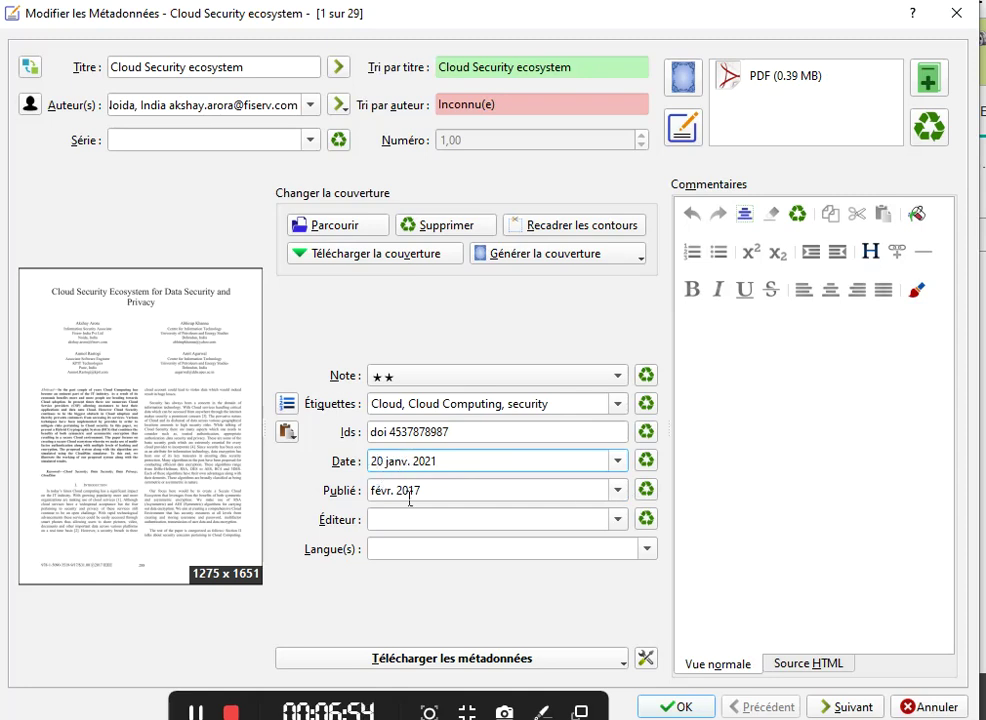
{"action": "key", "text": "BackSpace"}
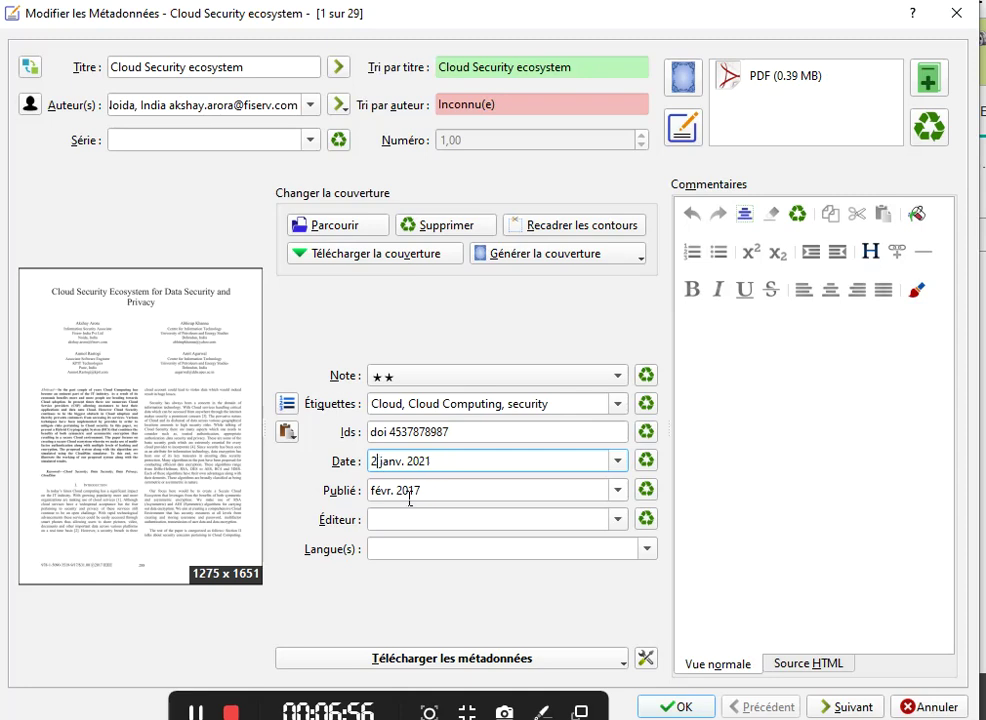
{"action": "type", "text": "1"}
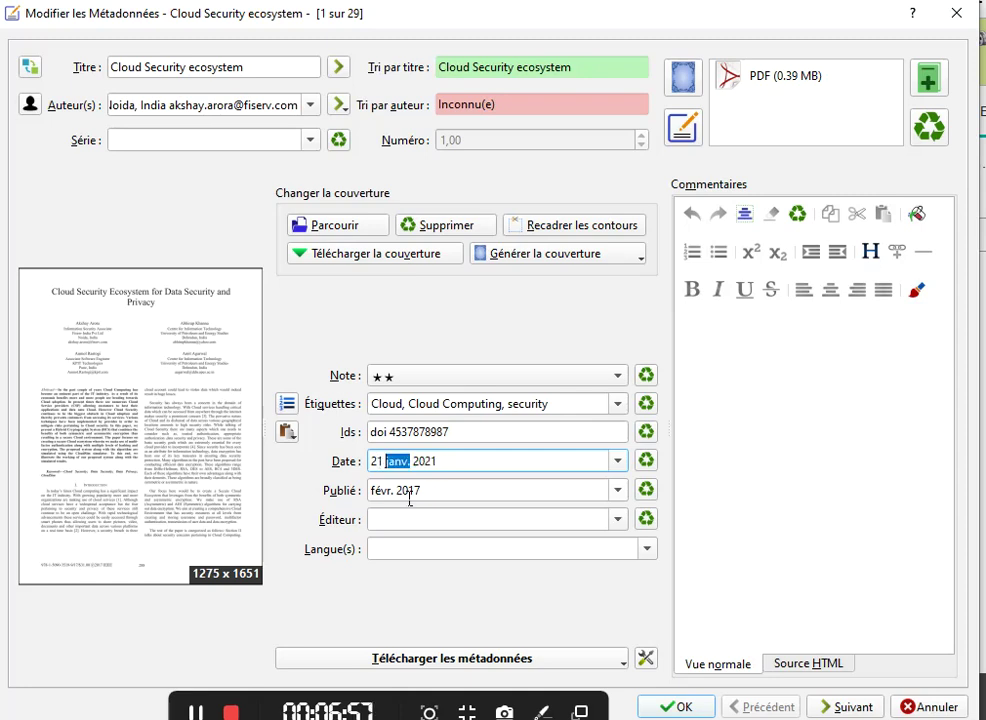
- Enter "ErCim" as the book's publisher
{"action": "left_click", "coordinate": [463, 498]}
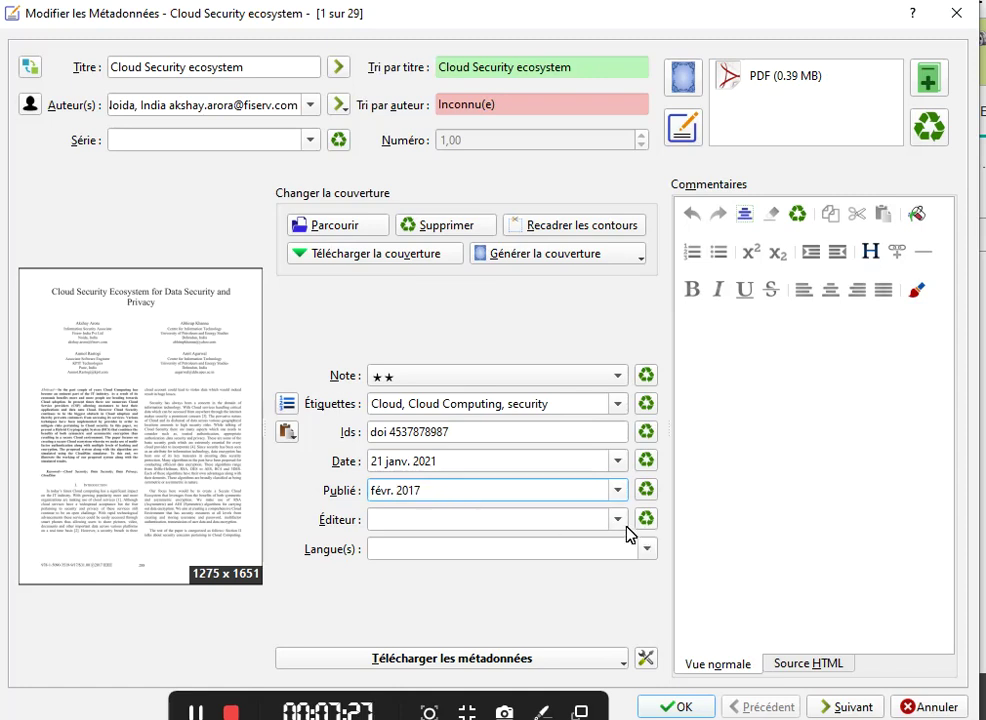
{"action": "left_click", "coordinate": [548, 520]}
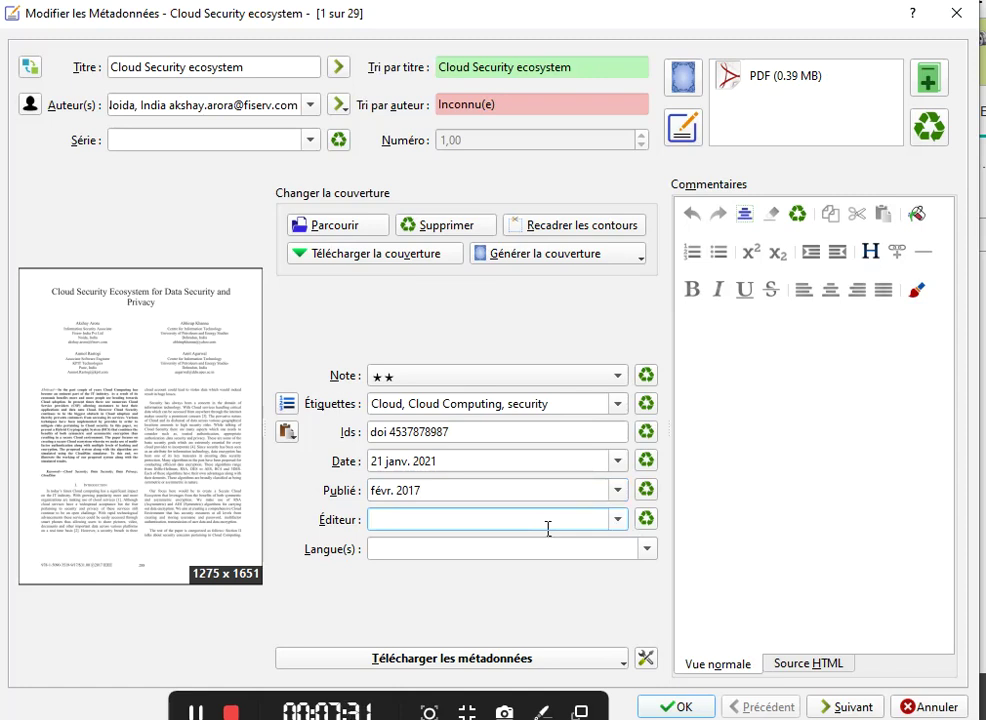
{"action": "type", "text": "Elr"}
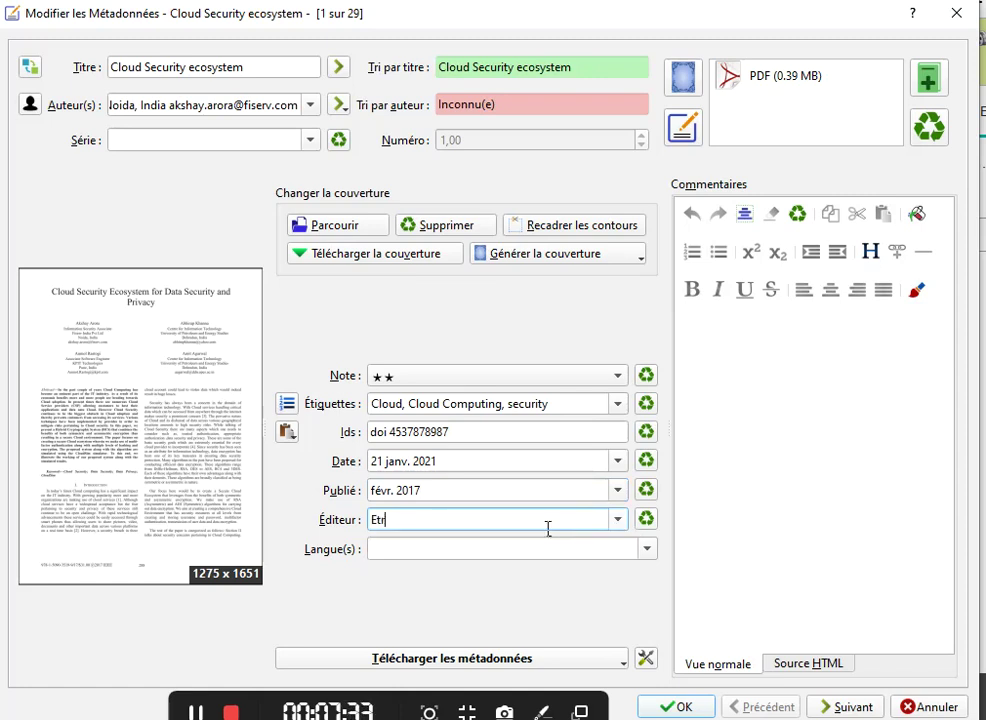
{"action": "key", "text": "BackSpace"}
{"action": "type", "text": "rCim"}
- Set the book's language to Anglais
{"action": "left_click", "coordinate": [613, 558]}
{"action": "type", "text": "A"}
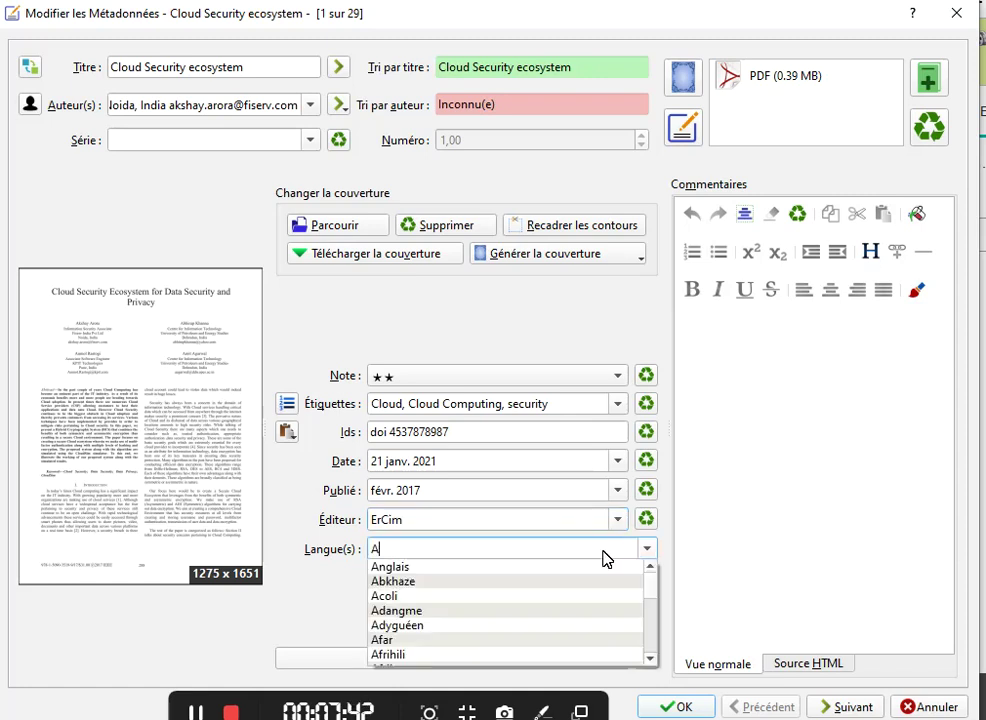
{"action": "left_click", "coordinate": [465, 571]}
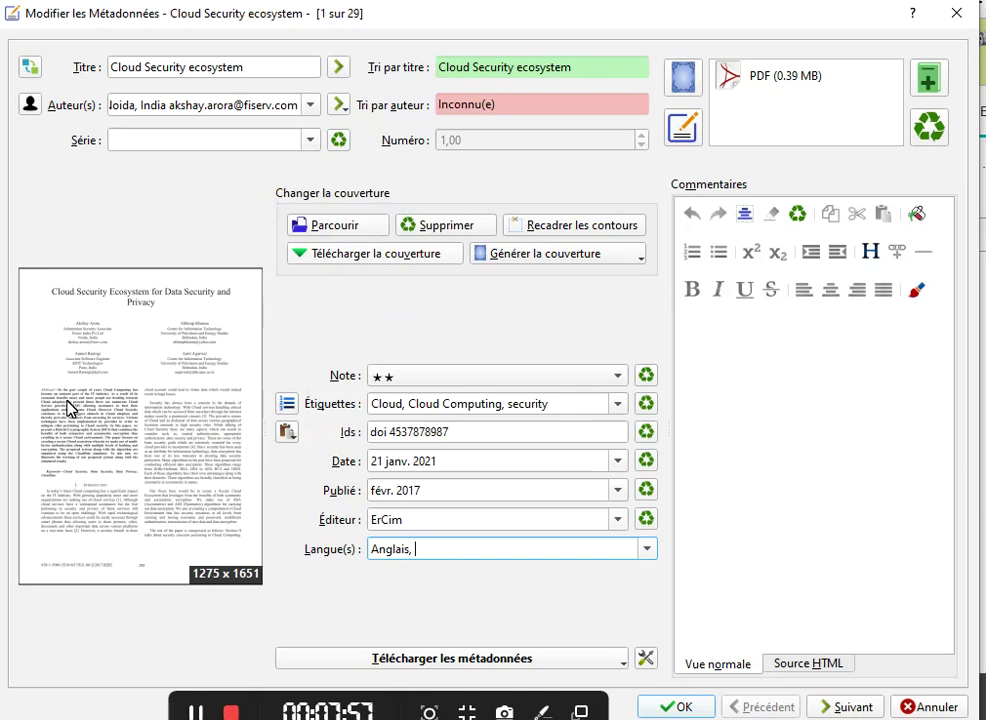
- Browse the cover image files and search online for a cover, closing both without choosing one
{"action": "left_click", "coordinate": [357, 230]}
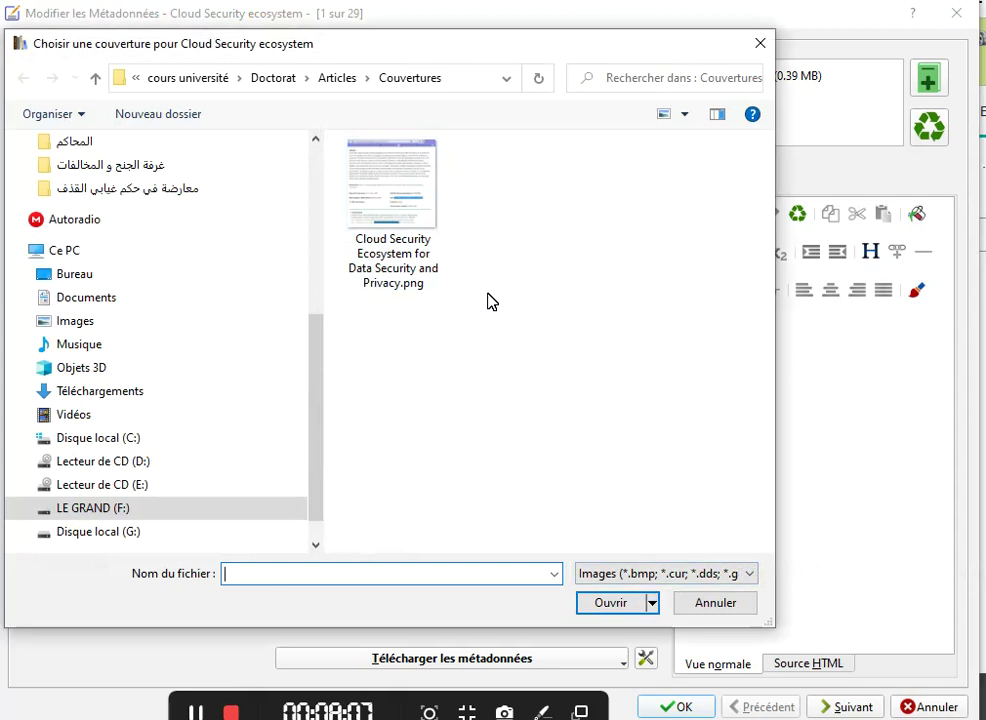
{"action": "left_click", "coordinate": [764, 44]}
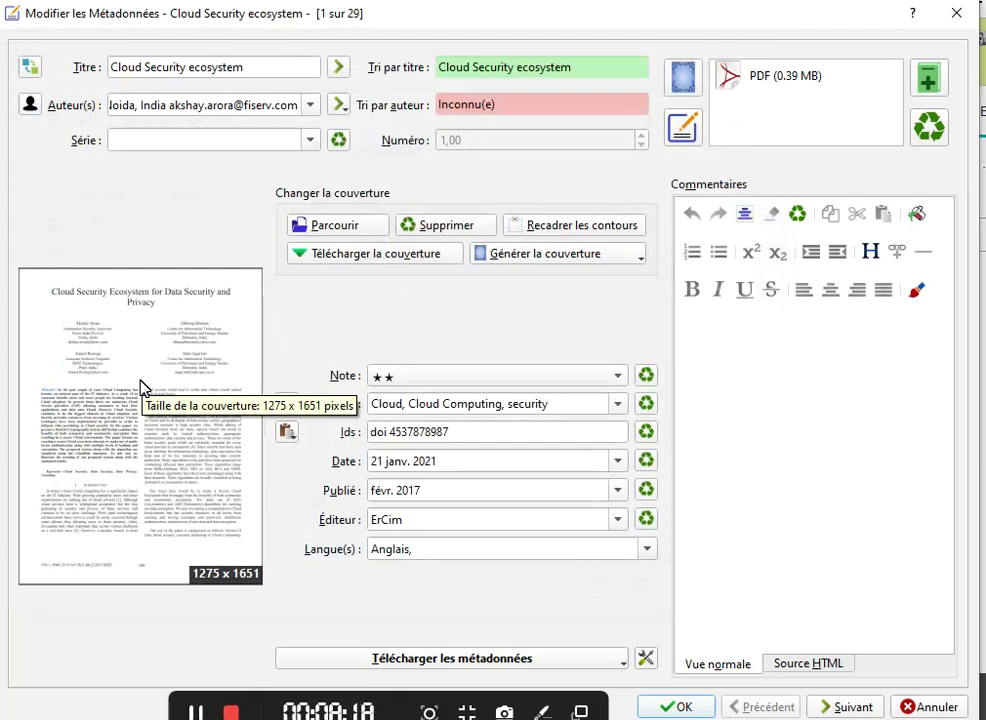
{"action": "left_click", "coordinate": [329, 256]}
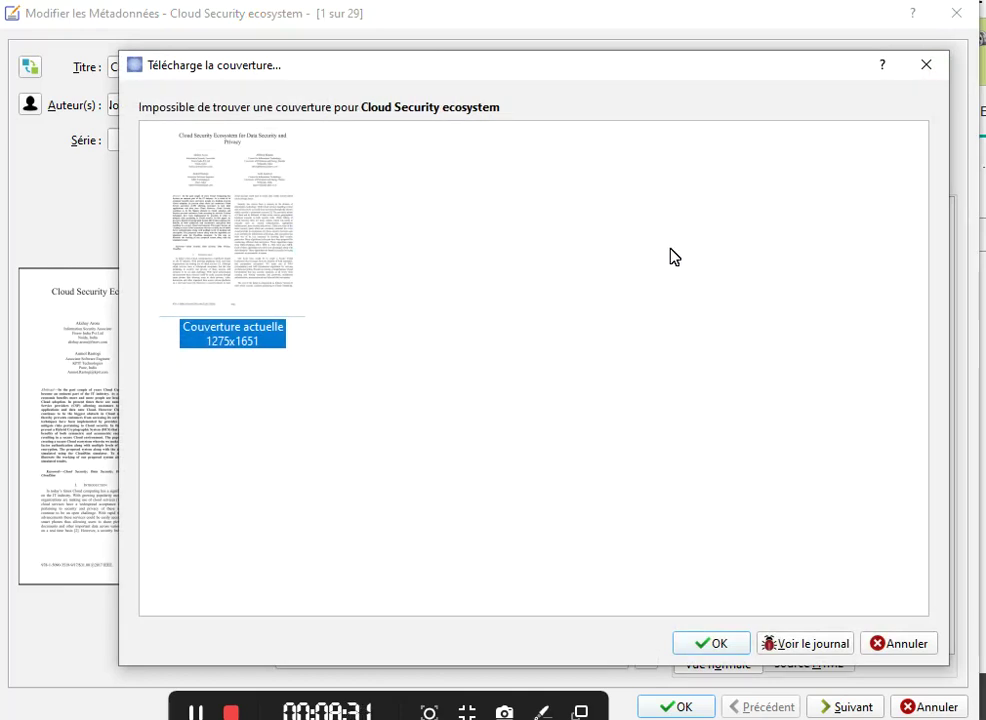
{"action": "left_click", "coordinate": [936, 72]}
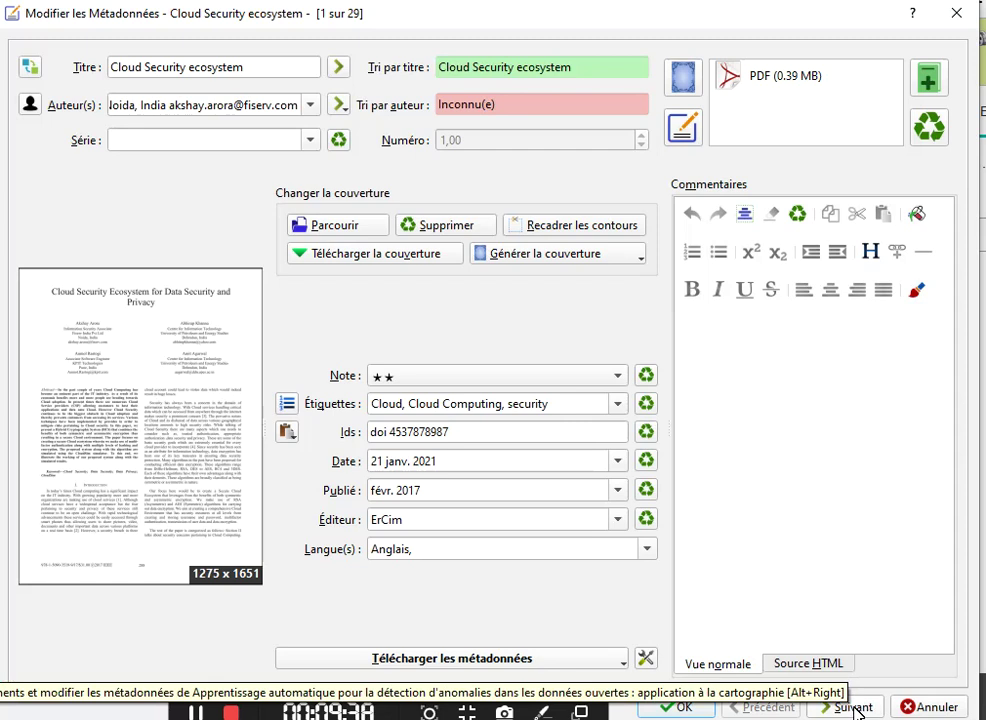
- Look through the metadata of the books following Cloud Security ecosystem and return to its record
{"action": "left_click", "coordinate": [852, 707]}
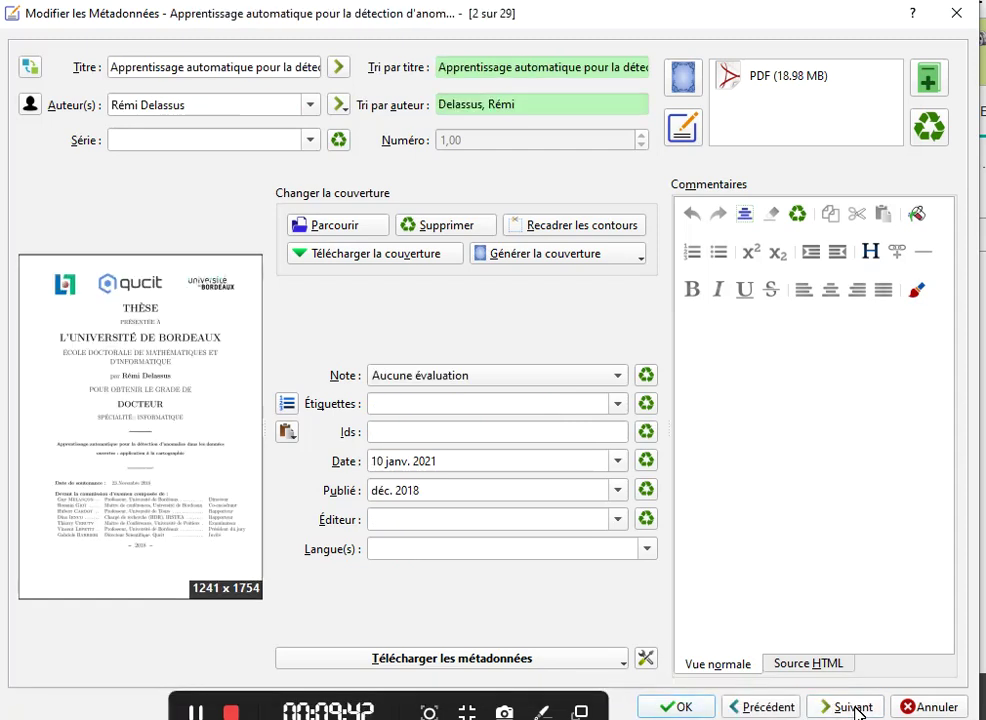
{"action": "left_click", "coordinate": [852, 707]}
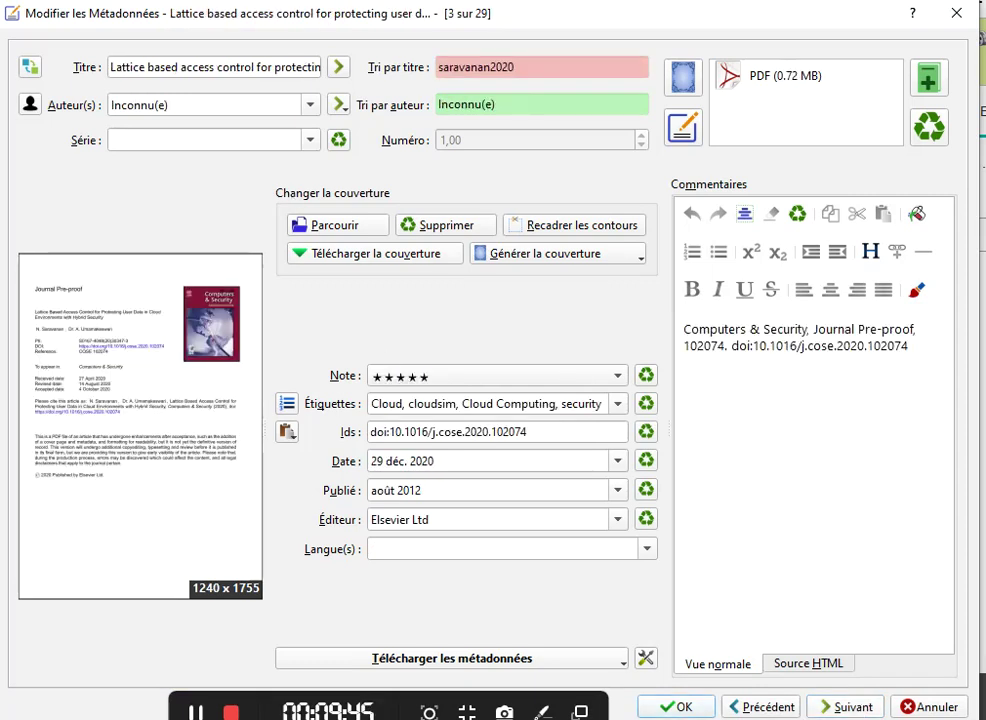
{"action": "left_click", "coordinate": [852, 707]}
{"action": "left_click", "coordinate": [852, 707]}
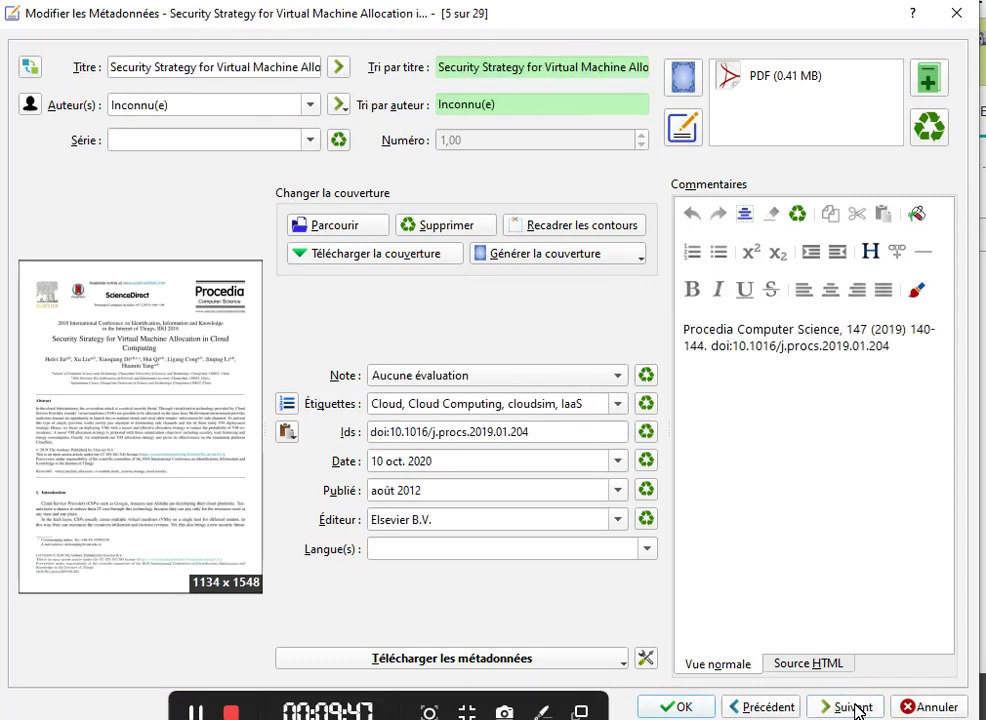
{"action": "left_click", "coordinate": [852, 707]}
{"action": "left_click", "coordinate": [853, 708]}
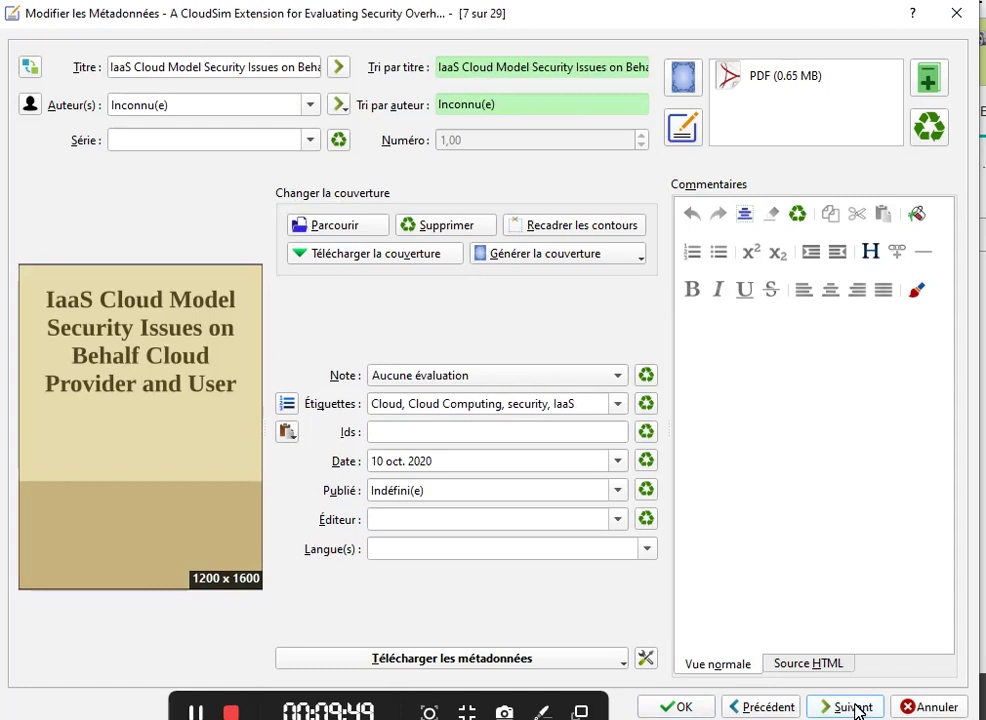
{"action": "left_click", "coordinate": [853, 708]}
{"action": "left_click", "coordinate": [752, 707]}
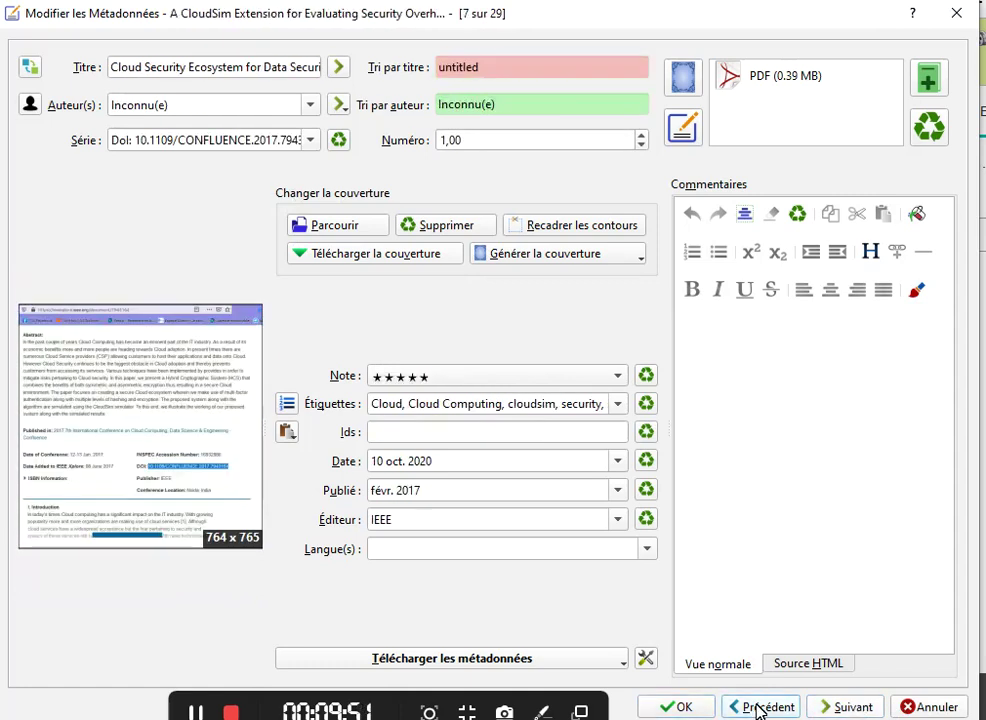
{"action": "left_click", "coordinate": [755, 707]}
{"action": "left_click", "coordinate": [756, 707]}
{"action": "left_click", "coordinate": [757, 707]}
{"action": "left_click", "coordinate": [757, 707]}
{"action": "left_click", "coordinate": [759, 708]}
{"action": "left_click", "coordinate": [759, 708]}
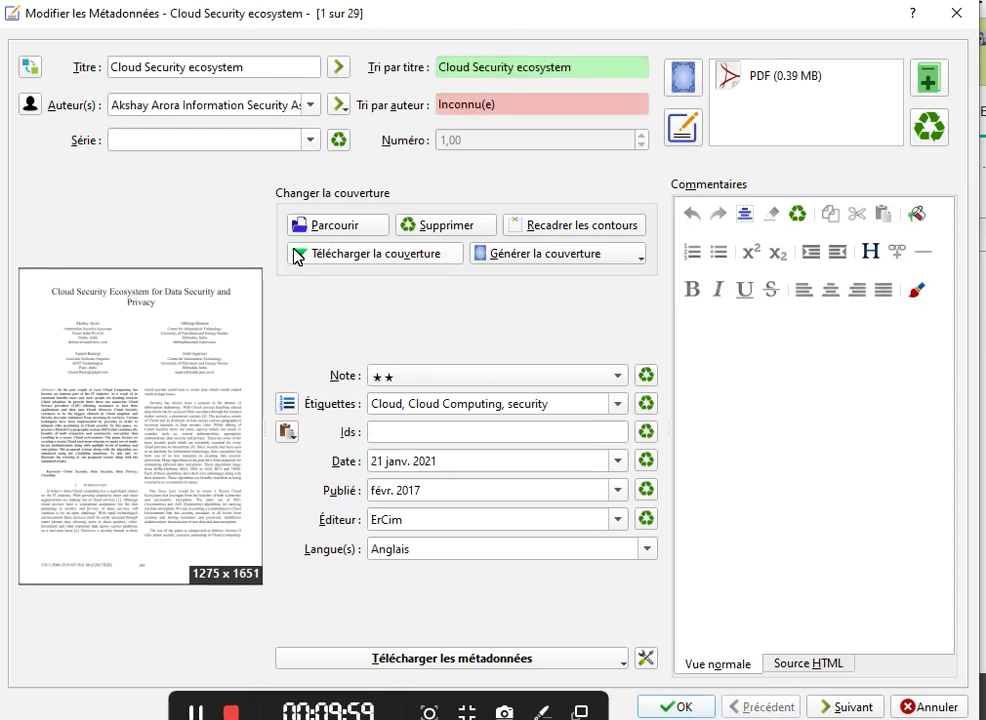
- Save the Cloud Security ecosystem metadata and move the library window so that it is fully visible
{"action": "left_click", "coordinate": [684, 709]}
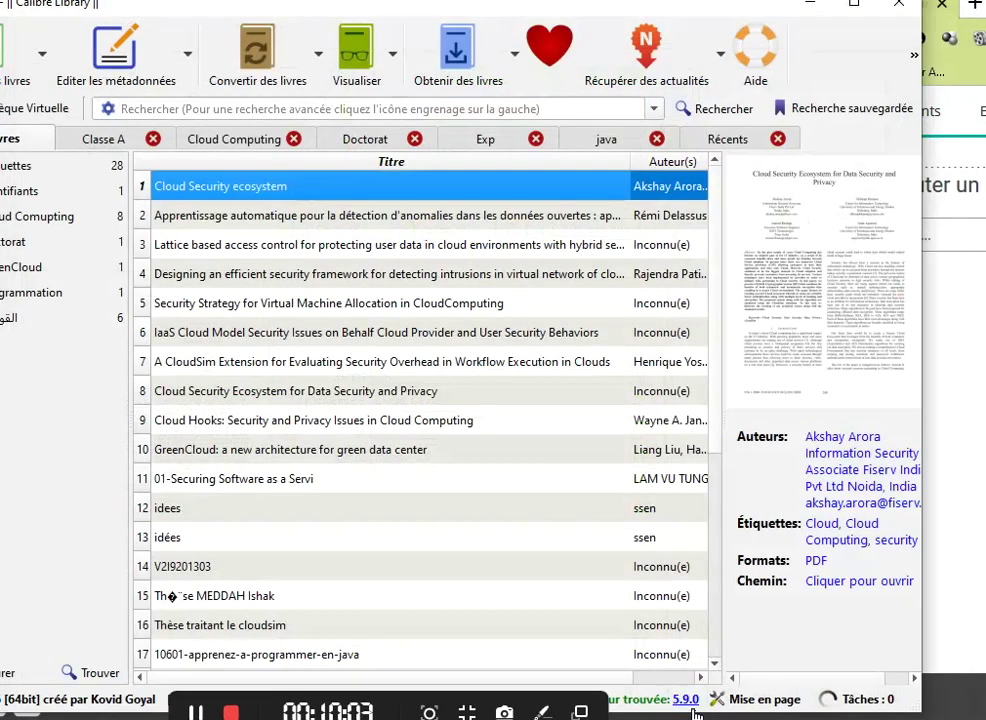
{"action": "left_click_drag", "start_coordinate": [735, 14], "coordinate": [786, 22]}
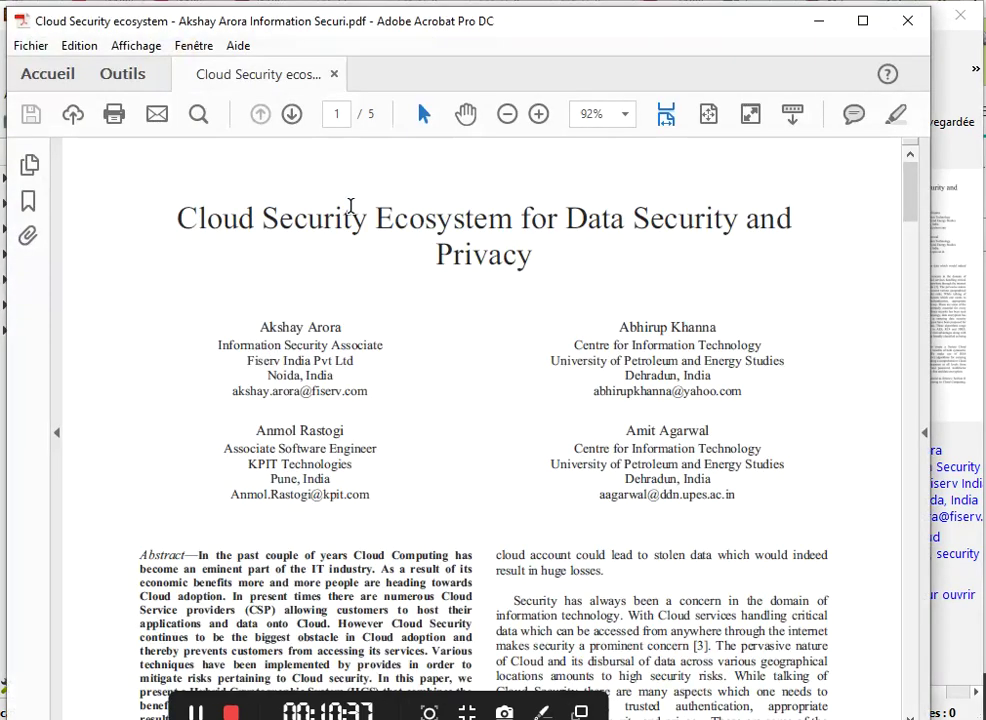
- Skim the opened paper from its first page through to the references, and close the PDF
{"action": "scroll", "coordinate": [433, 188], "scroll_direction": "down", "scroll_amount": 10}
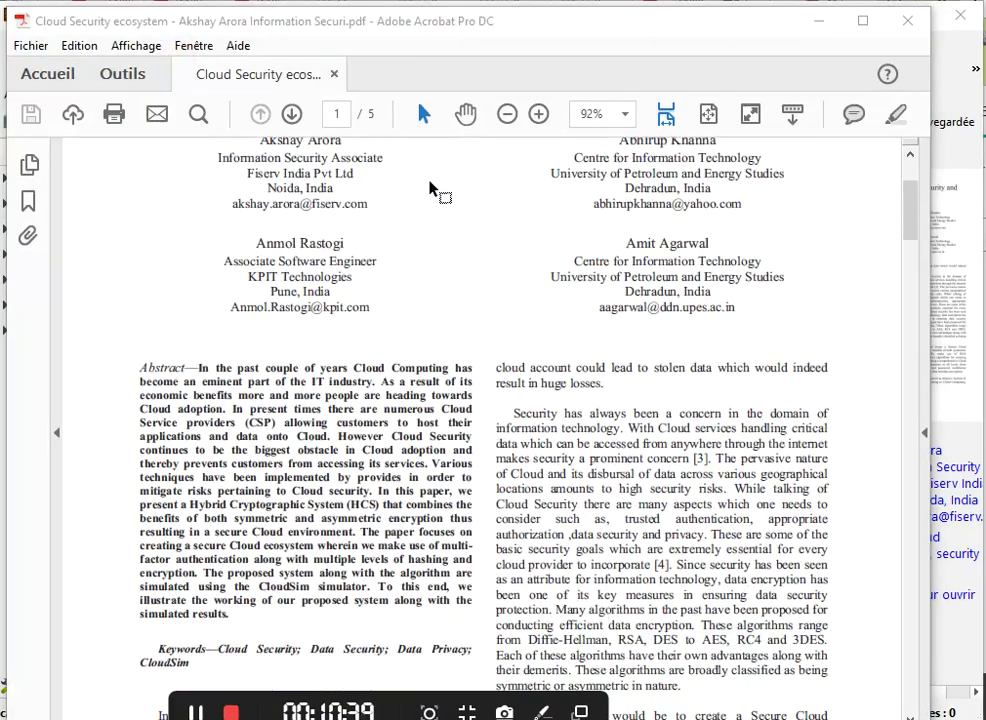
{"action": "scroll", "coordinate": [433, 188], "scroll_direction": "down", "scroll_amount": 20}
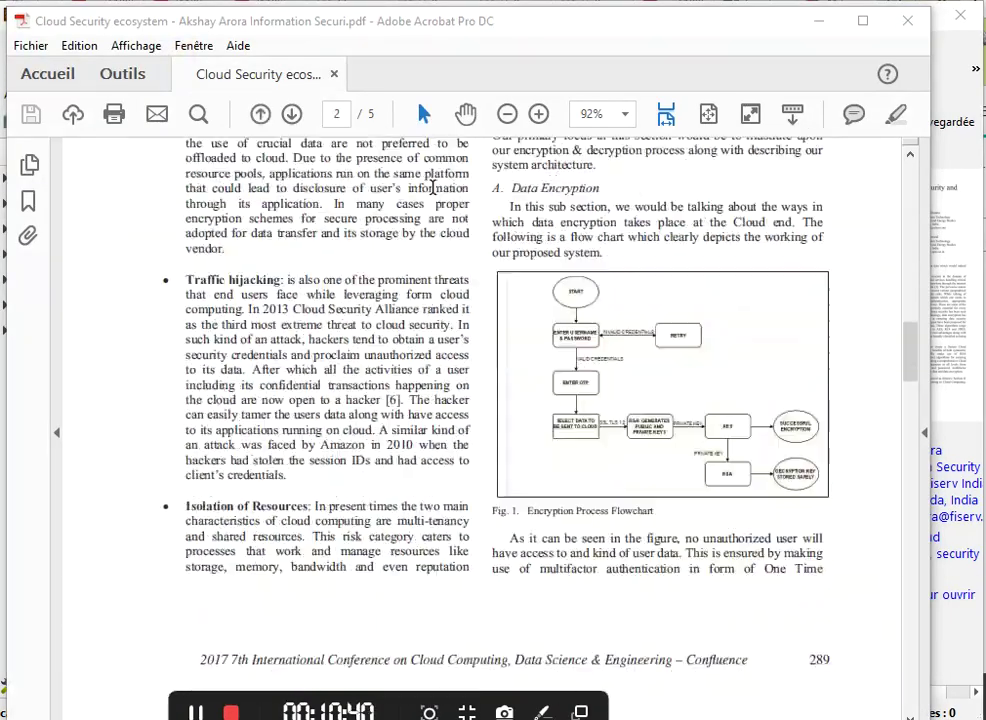
{"action": "scroll", "coordinate": [433, 188], "scroll_direction": "down", "scroll_amount": 20}
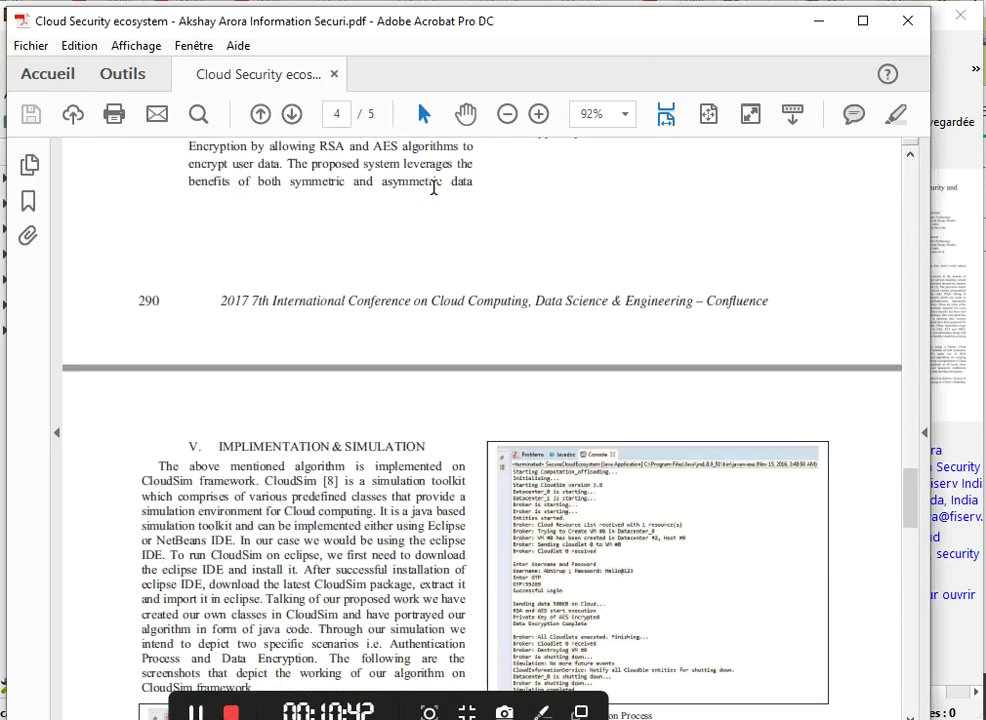
{"action": "scroll", "coordinate": [433, 188], "scroll_direction": "down", "scroll_amount": 20}
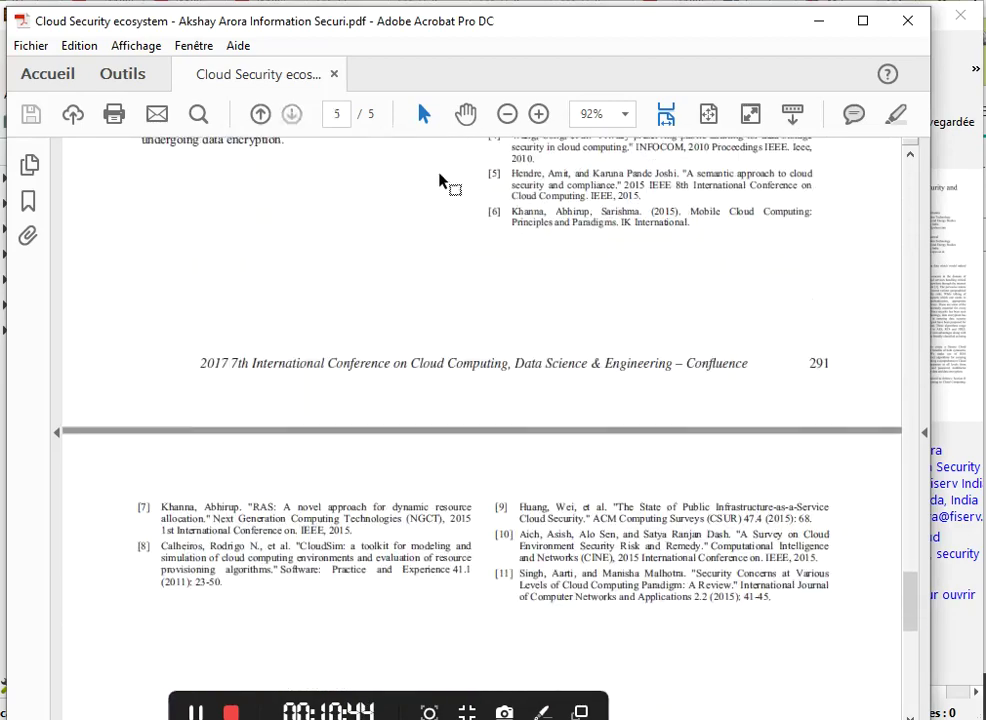
{"action": "scroll", "coordinate": [443, 180], "scroll_direction": "down", "scroll_amount": 3}
{"action": "scroll", "coordinate": [443, 182], "scroll_direction": "up", "scroll_amount": 12}
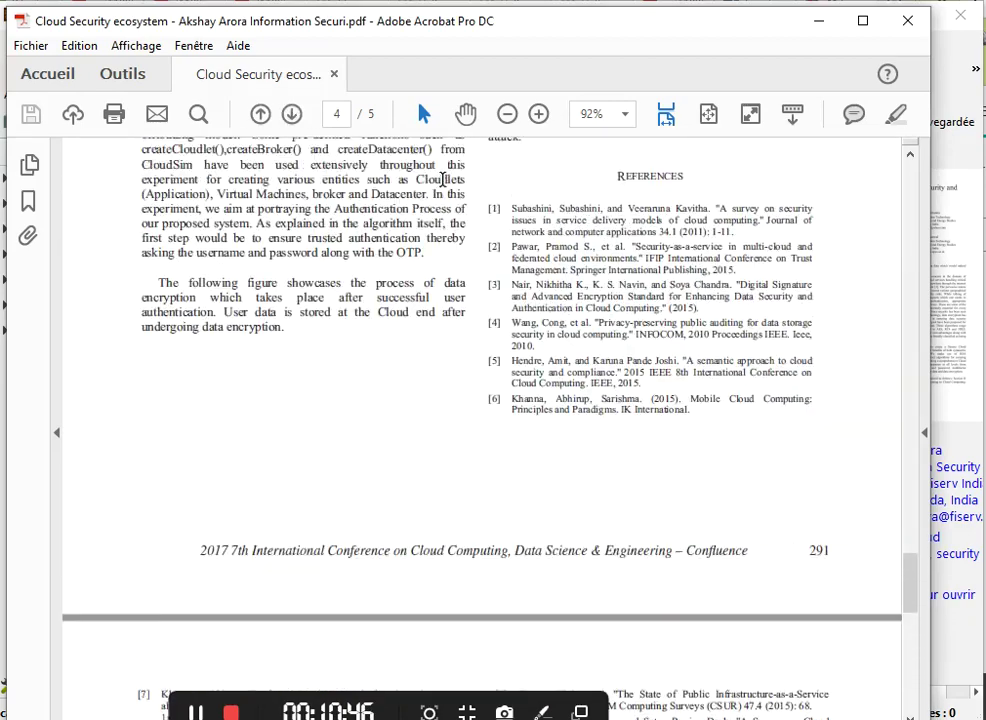
{"action": "scroll", "coordinate": [445, 180], "scroll_direction": "up", "scroll_amount": 8}
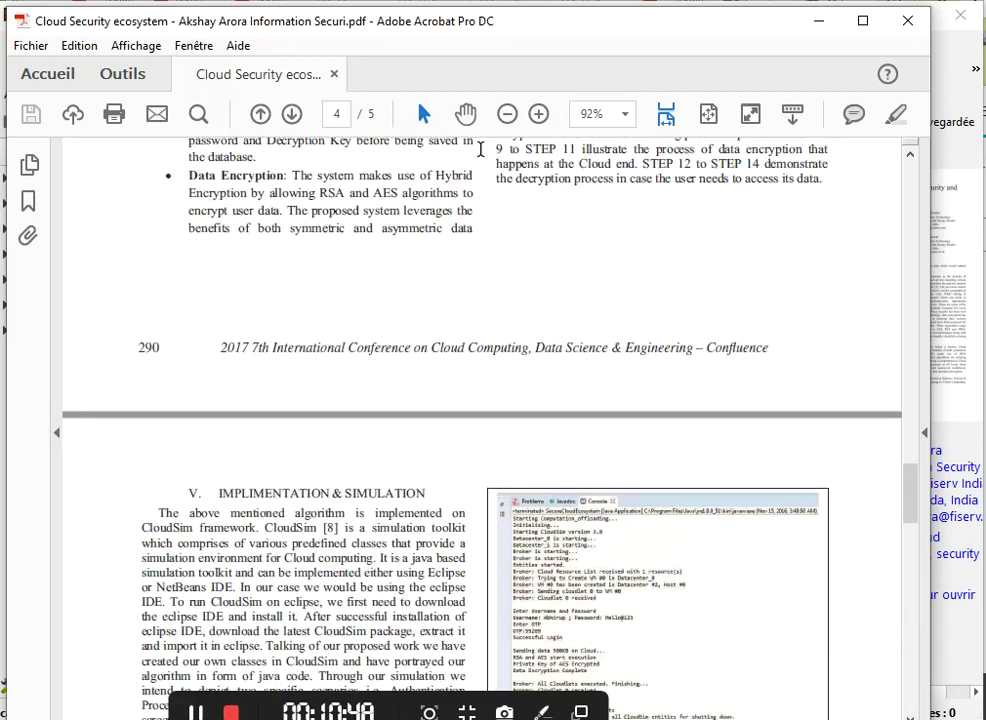
{"action": "left_click", "coordinate": [906, 21]}
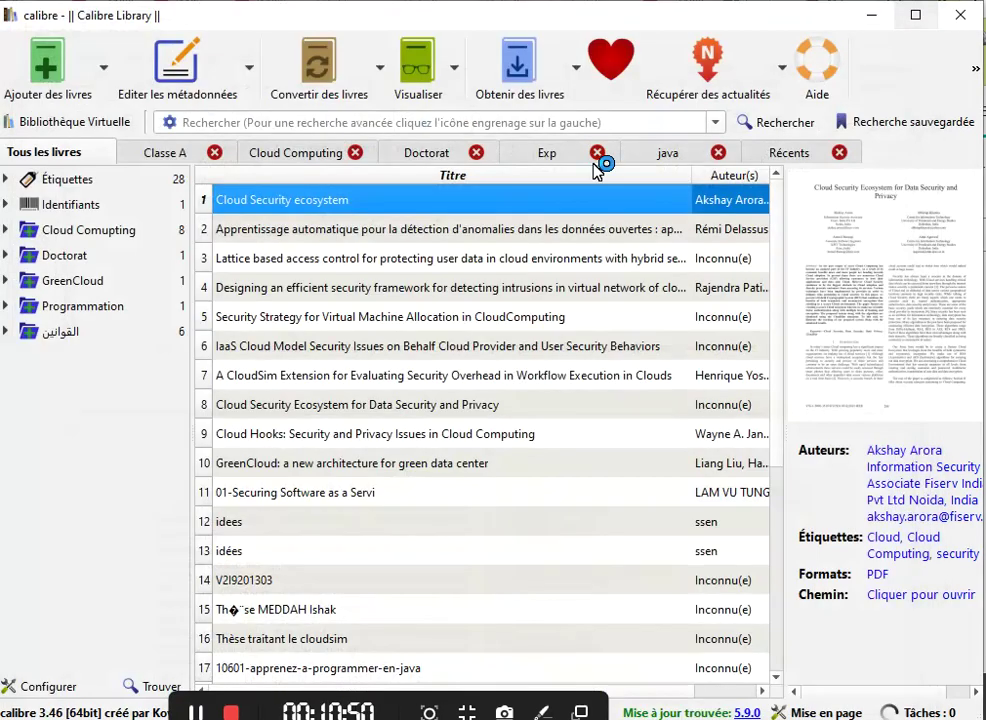